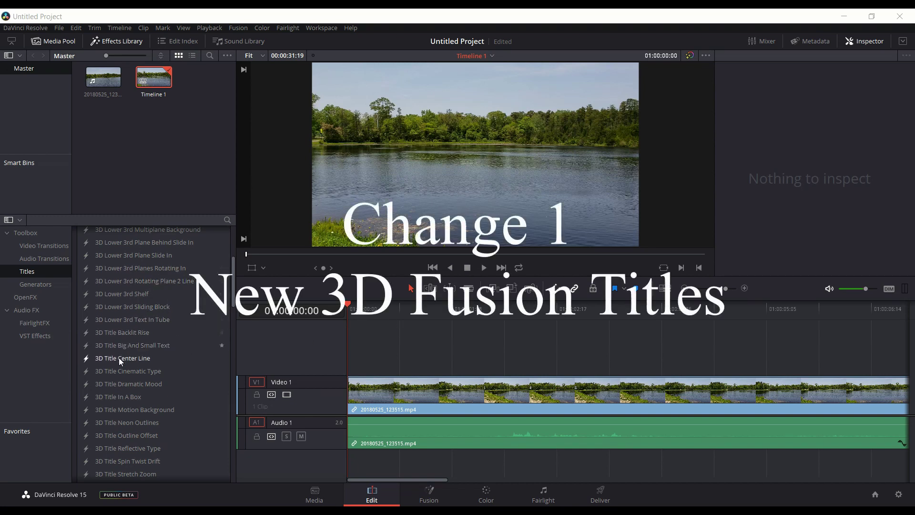
# - Add the 3D Title Cinematic Type title on a new video track above the lake clip and preview it up to 01:00:01:10
pyautogui.scroll(-3, 144, 356)
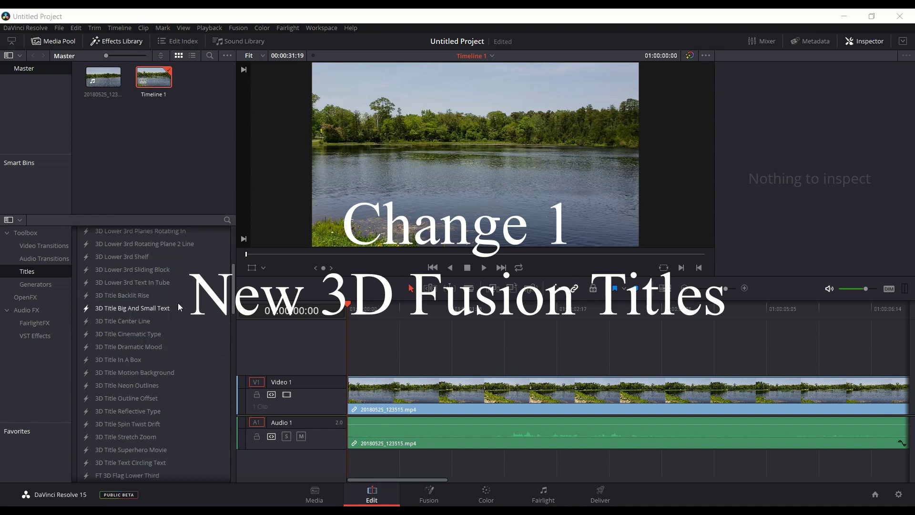
pyautogui.scroll(-3, 141, 359)
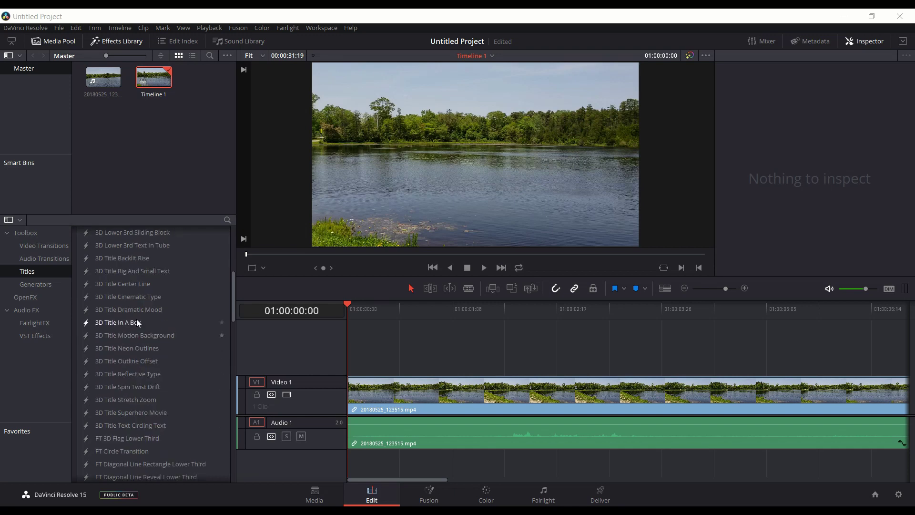
pyautogui.moveTo(137, 301); pyautogui.dragTo(353, 357)
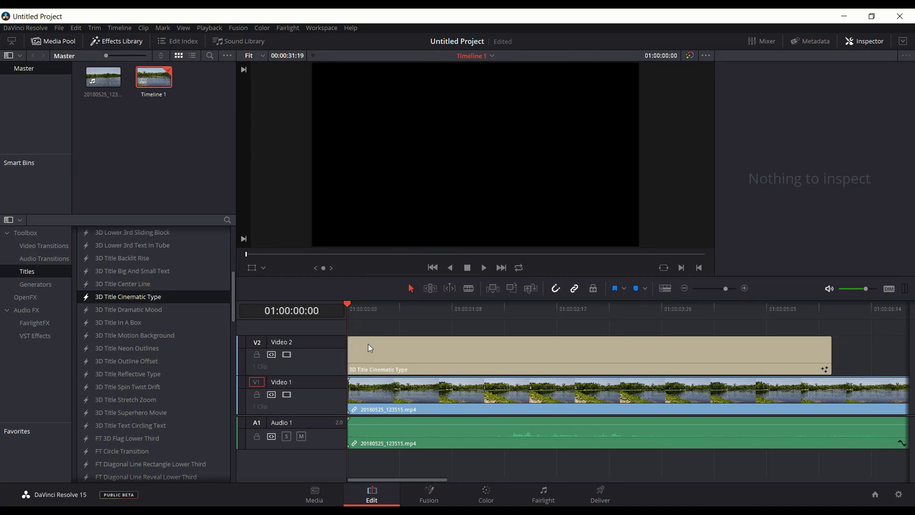
pyautogui.click(375, 313)
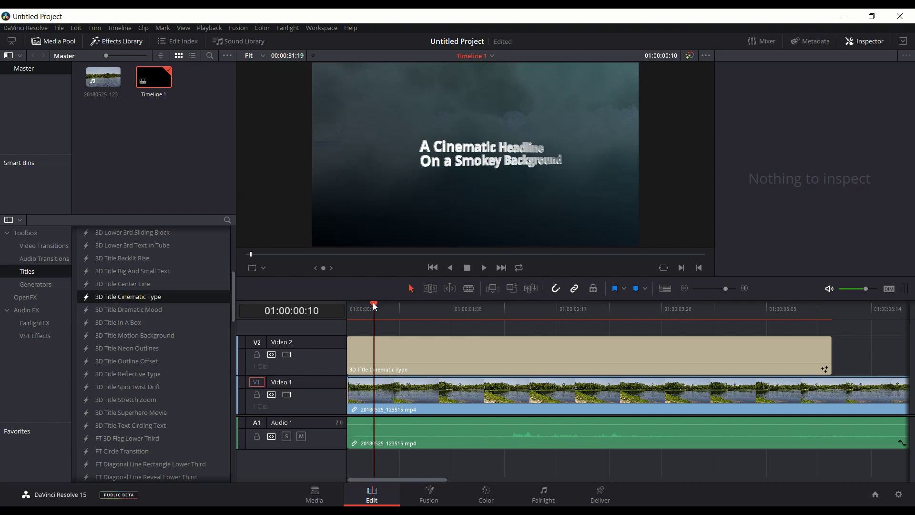
pyautogui.moveTo(374, 305); pyautogui.dragTo(455, 333)
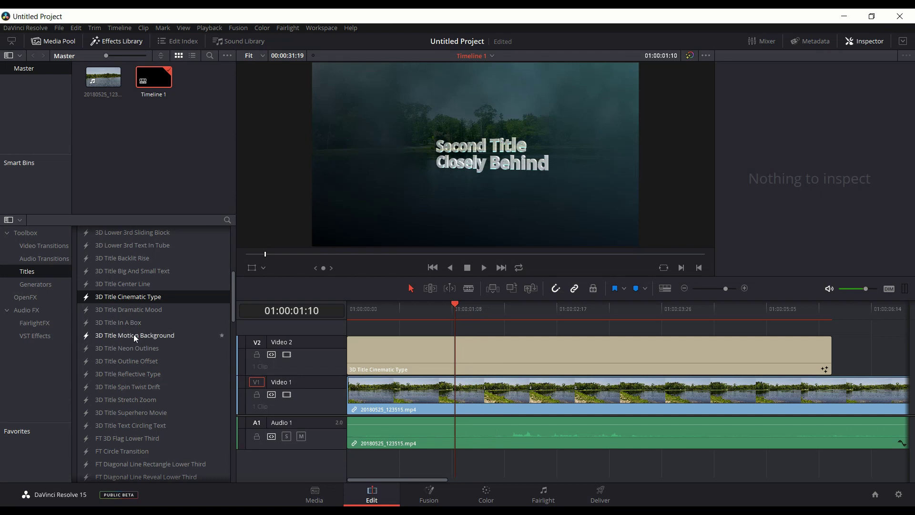
# - Overwrite the title above the lake clip with 3D Title Neon Outlines and preview it at 01:00:02:20 and 01:00:03:28
pyautogui.moveTo(136, 348); pyautogui.dragTo(353, 351)
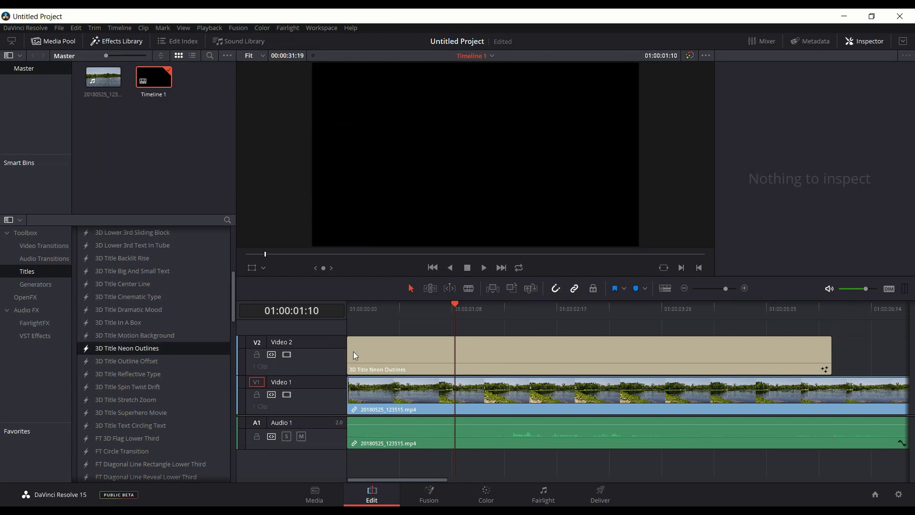
pyautogui.moveTo(458, 307); pyautogui.dragTo(564, 313)
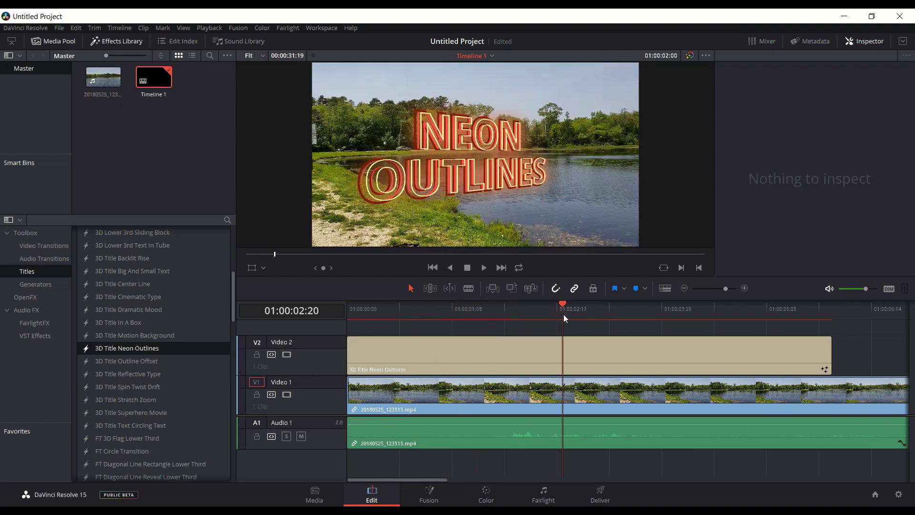
pyautogui.click(666, 310)
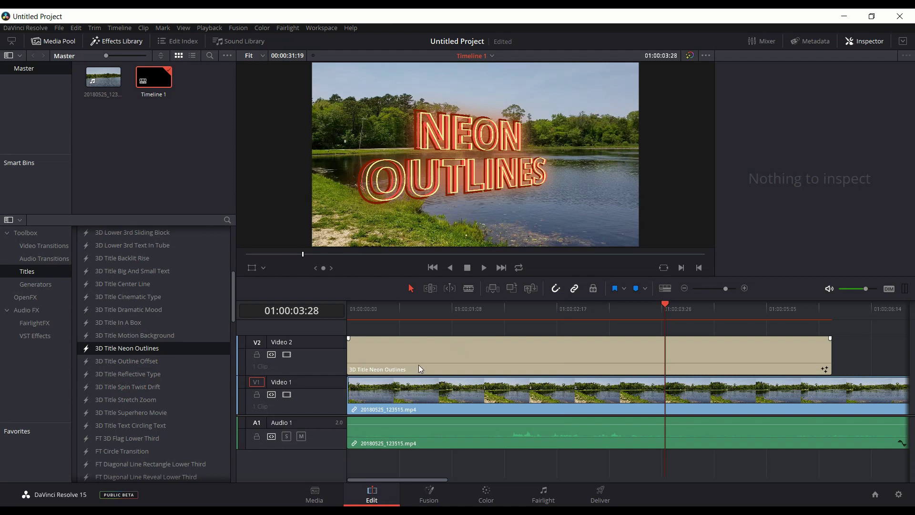
# - Open the Neon Outlines title's composition on the Fusion page
pyautogui.click(453, 359)
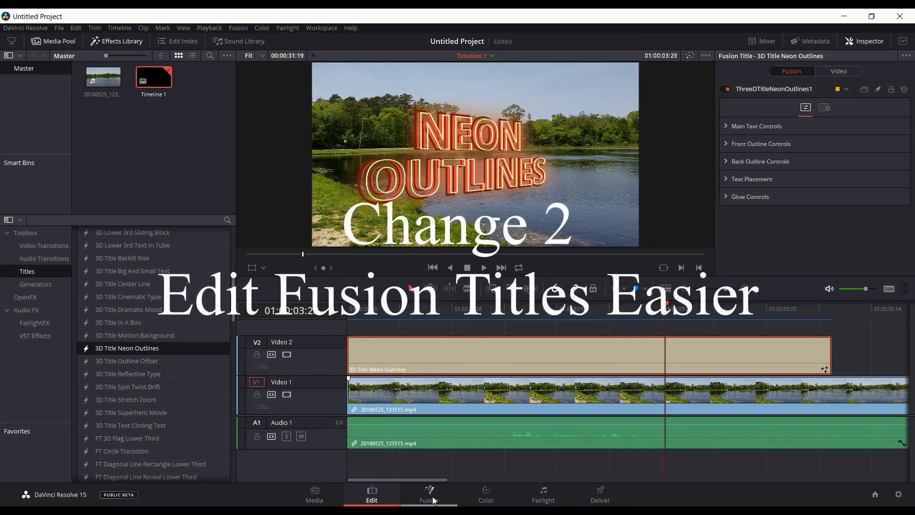
pyautogui.scroll(3, 182, 298)
pyautogui.scroll(5, 183, 297)
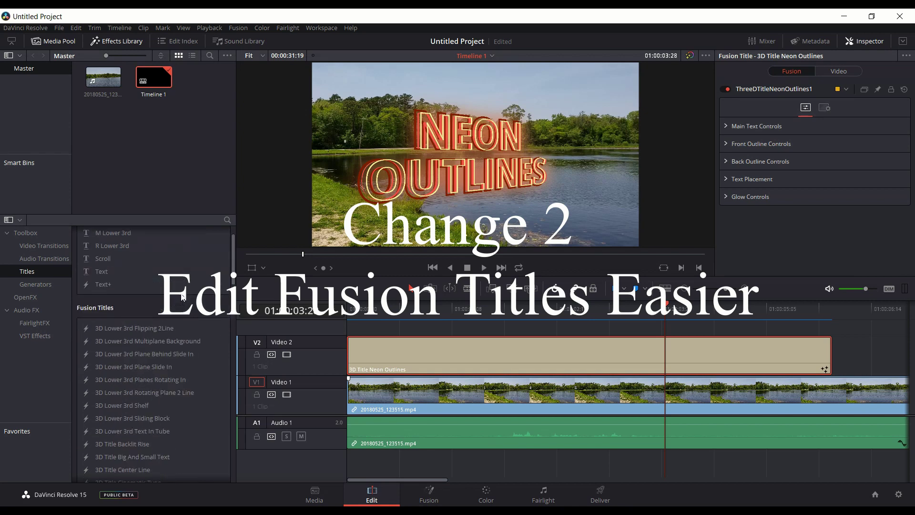
pyautogui.click(431, 494)
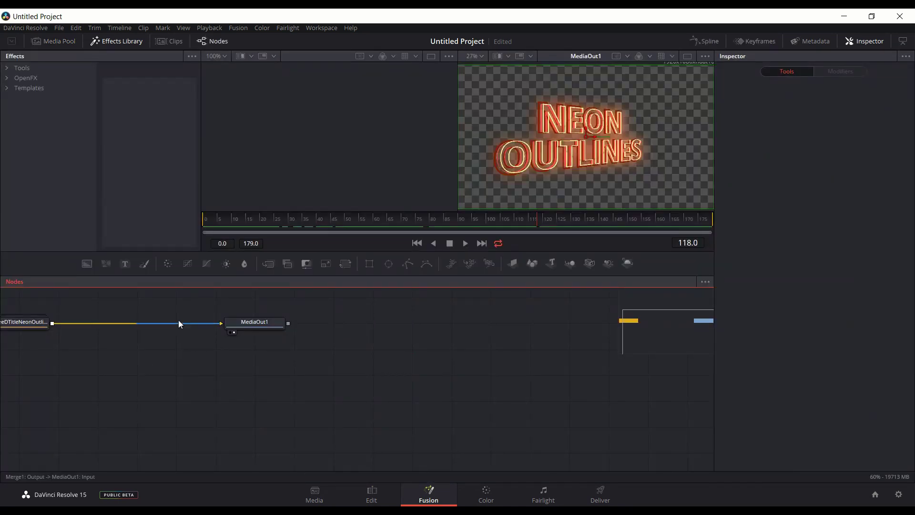
pyautogui.moveTo(154, 302); pyautogui.dragTo(296, 343)
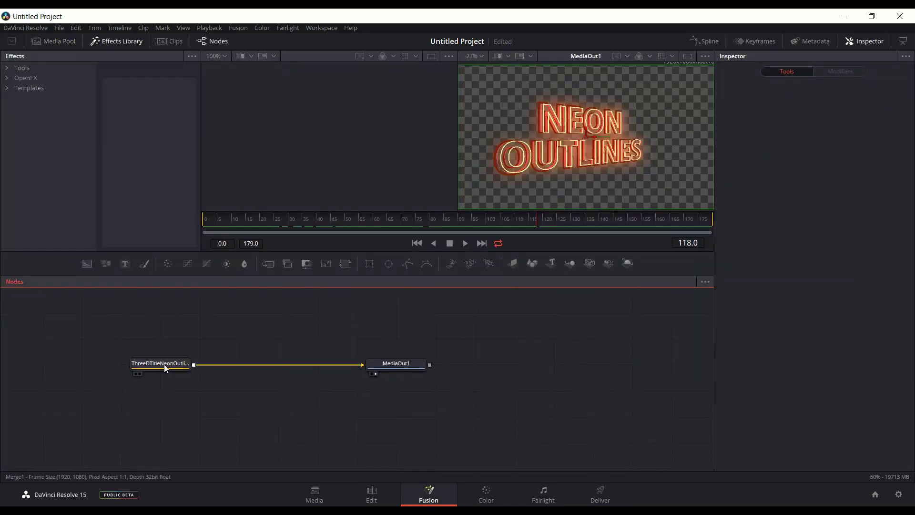
# - Expand the ThreeDTitleNeonOutlines1 group and move the MediaOut1 node clear of it
pyautogui.moveTo(164, 365)
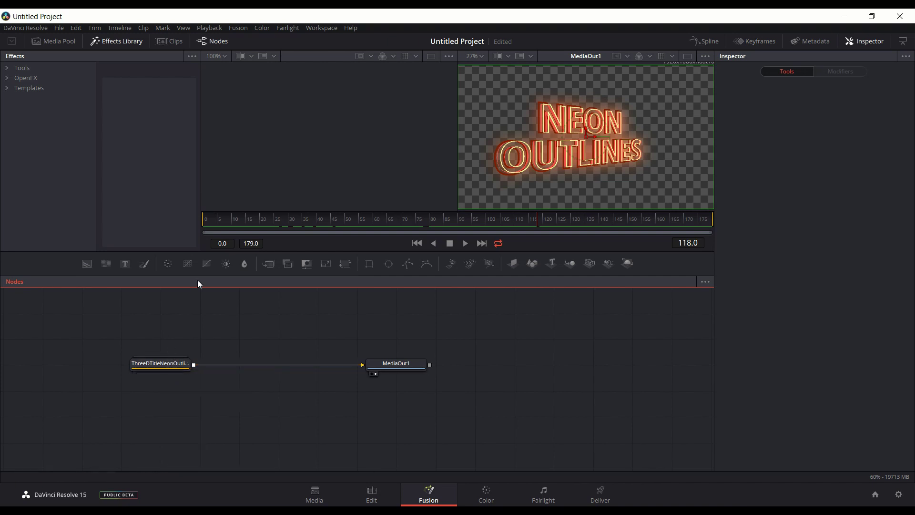
pyautogui.doubleClick(164, 367)
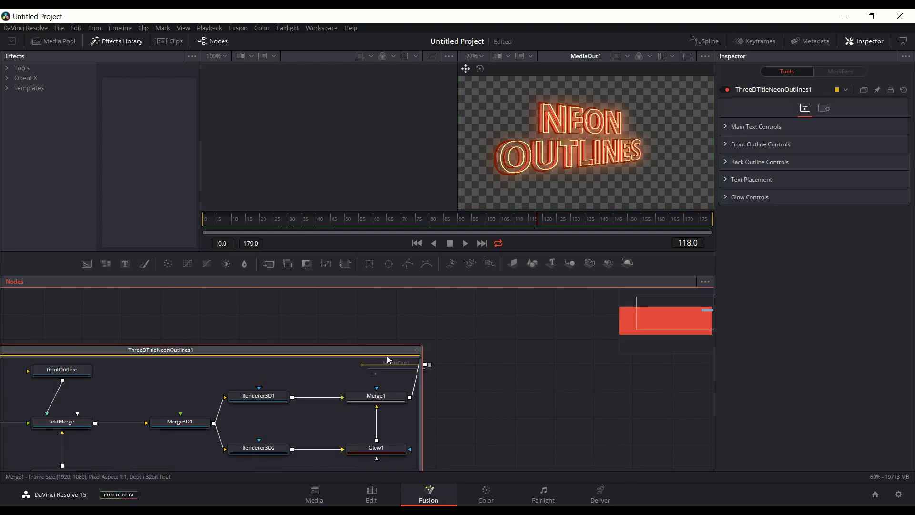
pyautogui.moveTo(364, 357); pyautogui.dragTo(316, 349)
pyautogui.moveTo(410, 365); pyautogui.dragTo(670, 382)
pyautogui.moveTo(332, 346); pyautogui.dragTo(498, 309)
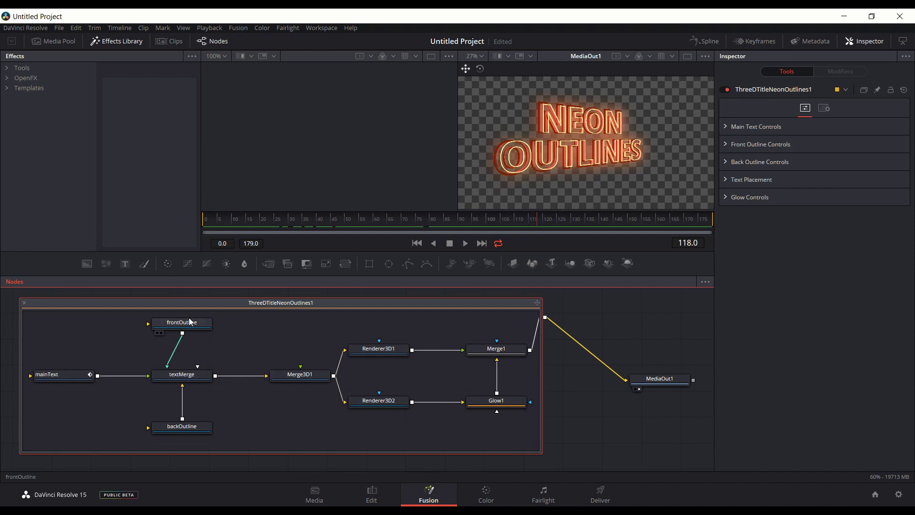
# - Show the text settings of the frontOutline node inside the neon title group
pyautogui.click(167, 323)
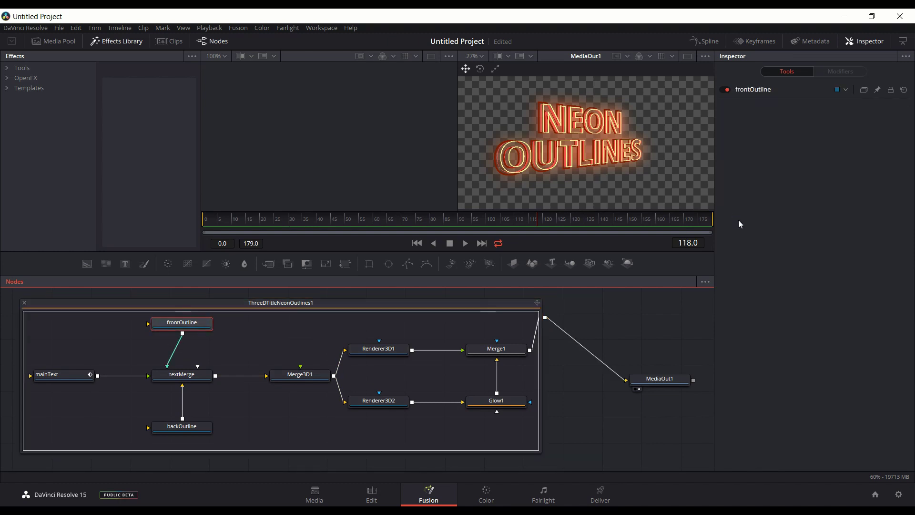
pyautogui.click(754, 92)
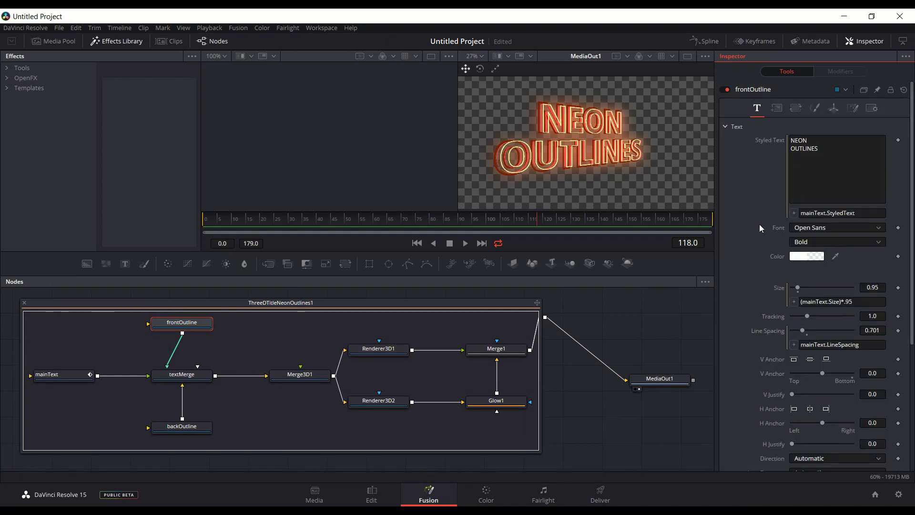
pyautogui.scroll(-3, 759, 225)
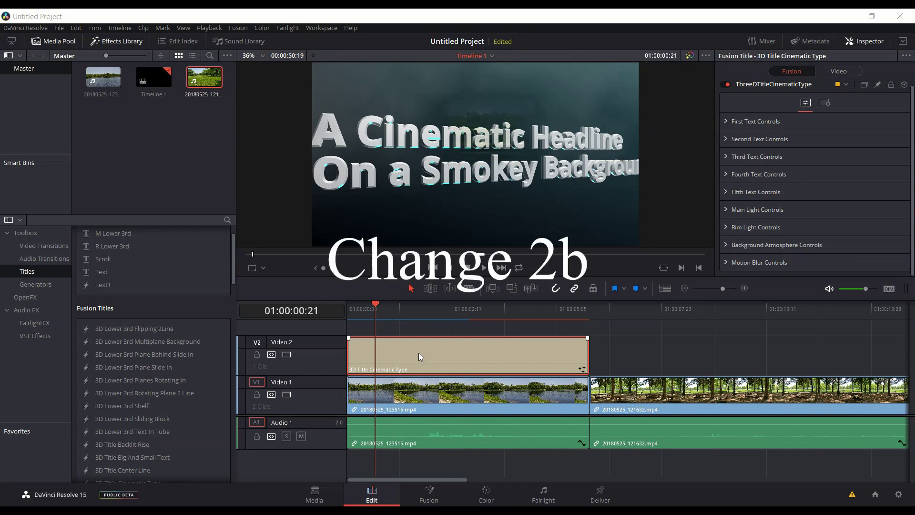
# - Review the First Text Controls of the 3D Title Cinematic Type clip on the Edit page and collapse them again
pyautogui.click(419, 355)
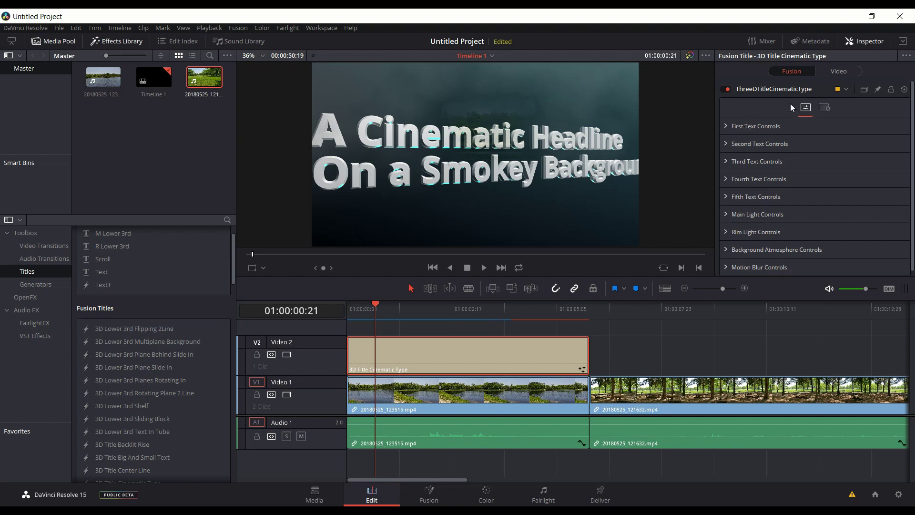
pyautogui.click(739, 127)
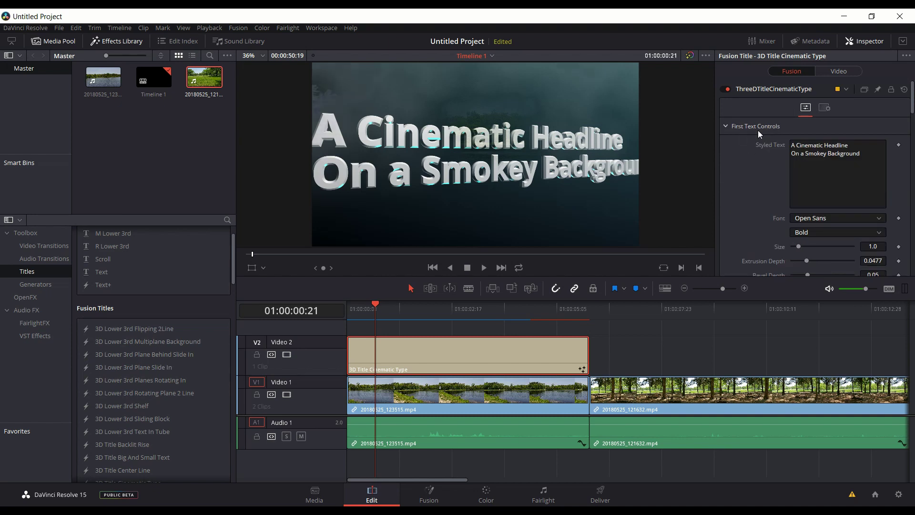
pyautogui.scroll(-15, 746, 184)
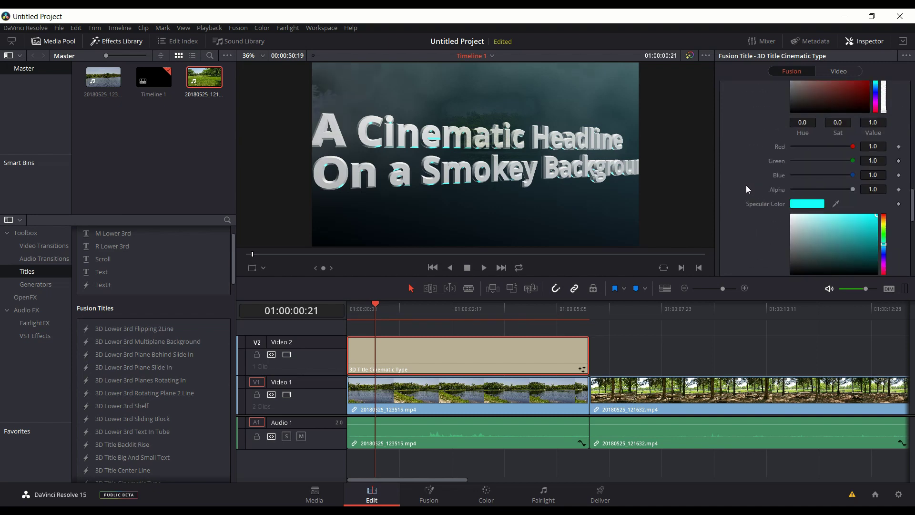
pyautogui.scroll(15, 746, 185)
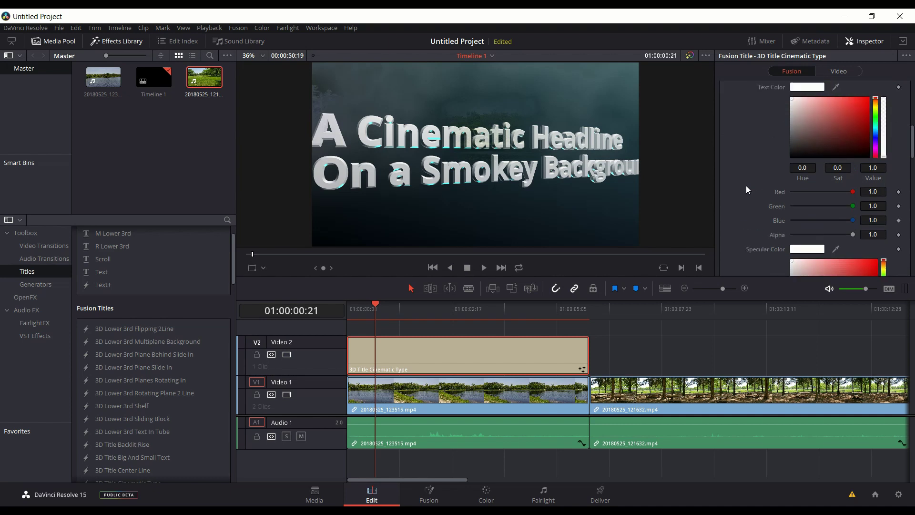
pyautogui.click(739, 126)
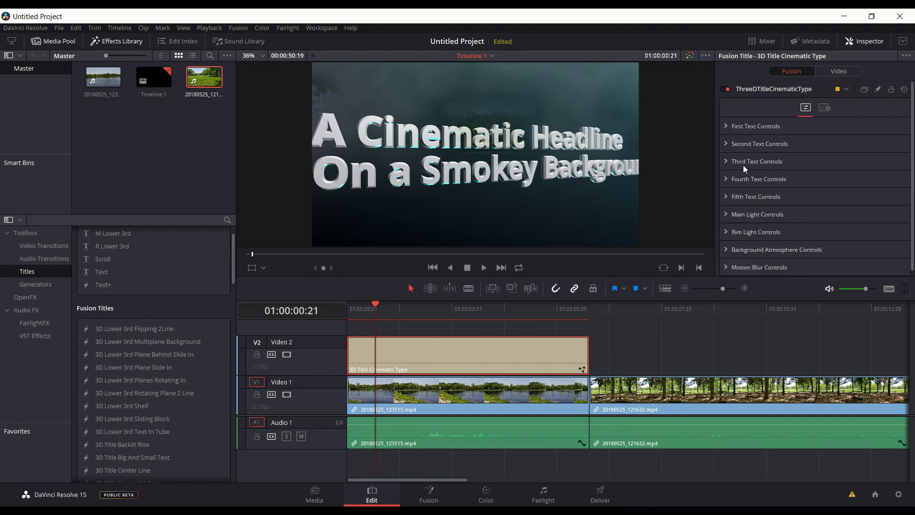
# - Review the Third Text Controls of the cinematic title and collapse them again
pyautogui.click(743, 162)
pyautogui.scroll(-10, 751, 197)
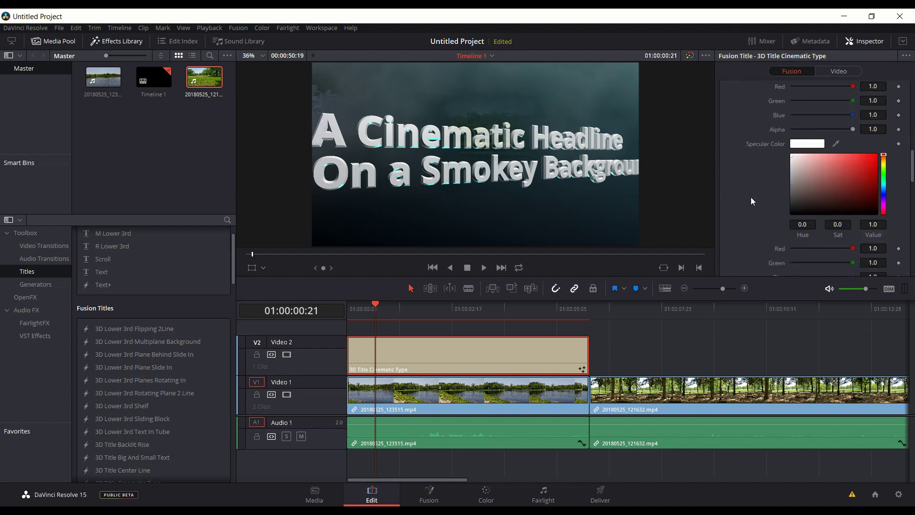
pyautogui.scroll(10, 751, 197)
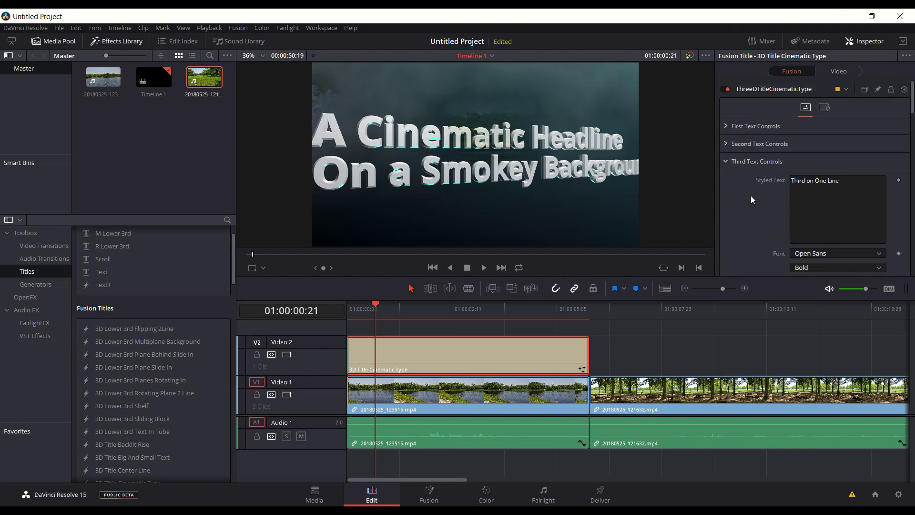
pyautogui.click(727, 161)
pyautogui.scroll(-1, 744, 198)
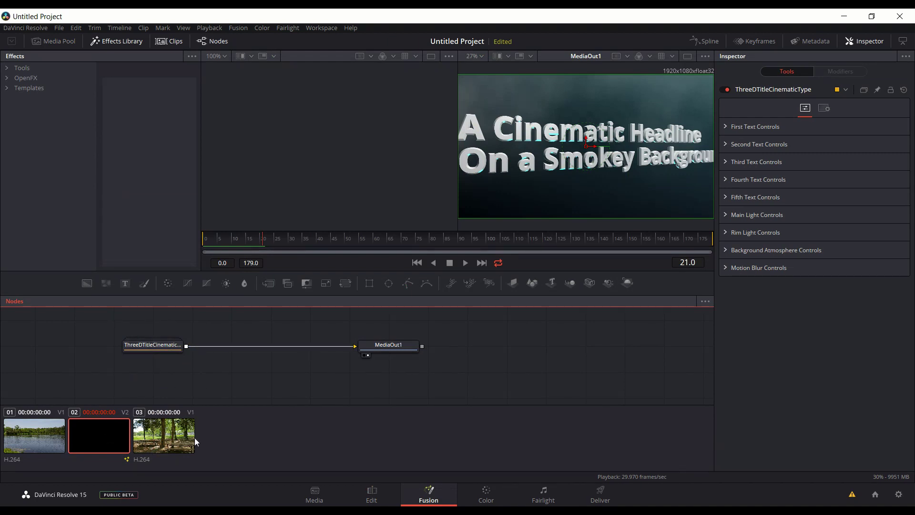
# - Hide the clip thumbnails on the Fusion page and show them again
pyautogui.click(166, 45)
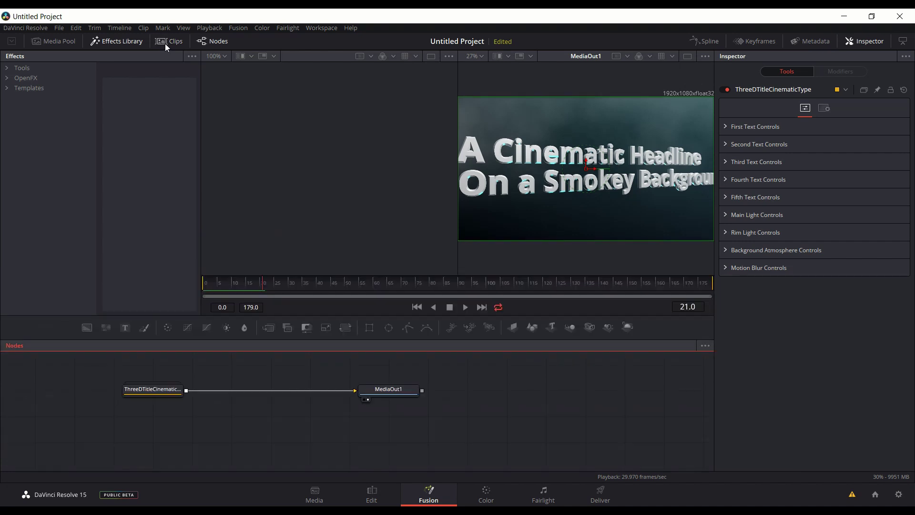
pyautogui.click(165, 44)
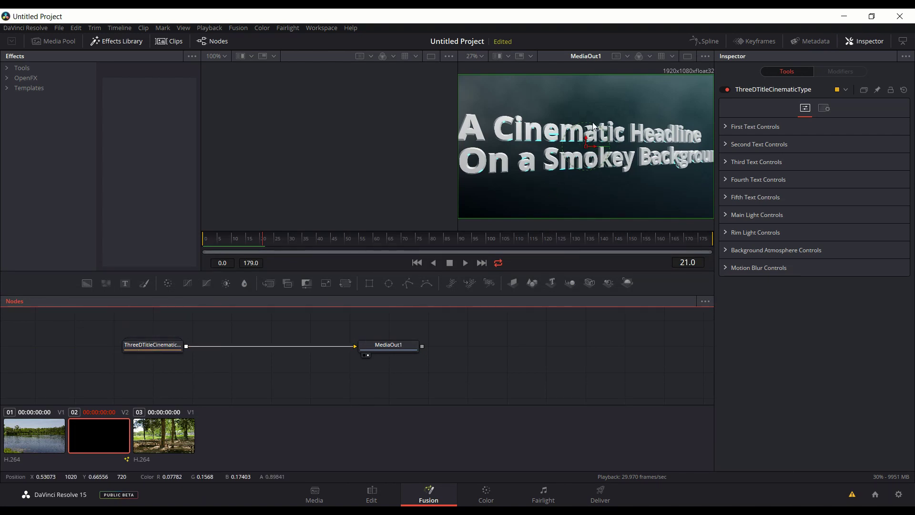
# - Open the composition of clip 03, the wooded park clip, and shift its MediaIn1 node slightly up and to the right
pyautogui.click(180, 435)
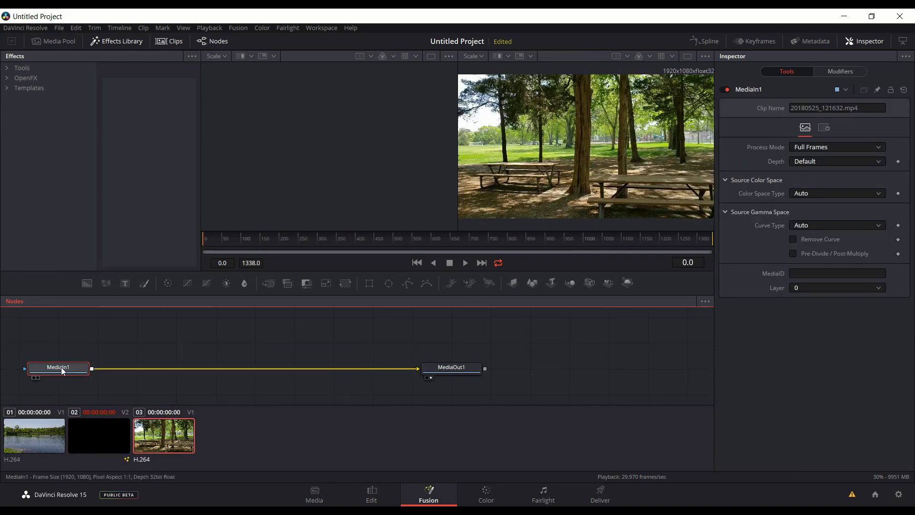
pyautogui.moveTo(68, 365); pyautogui.dragTo(82, 352)
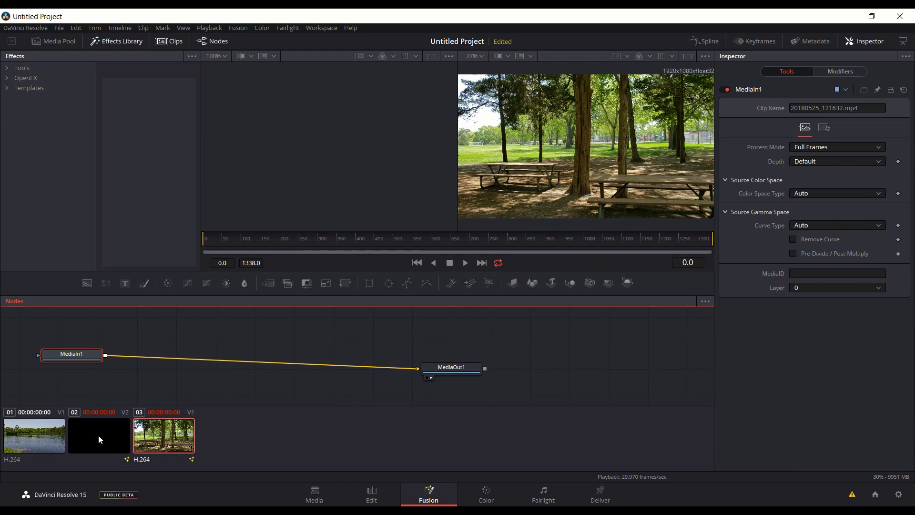
pyautogui.moveTo(94, 353); pyautogui.dragTo(100, 361)
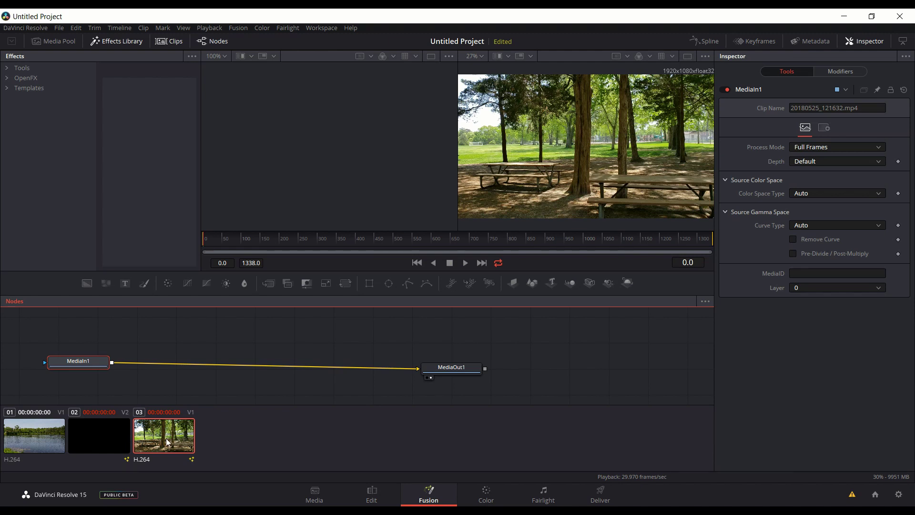
# - Open the composition of title clip 02 and shift its ThreeDTitleCinematicType node slightly to the left
pyautogui.click(98, 437)
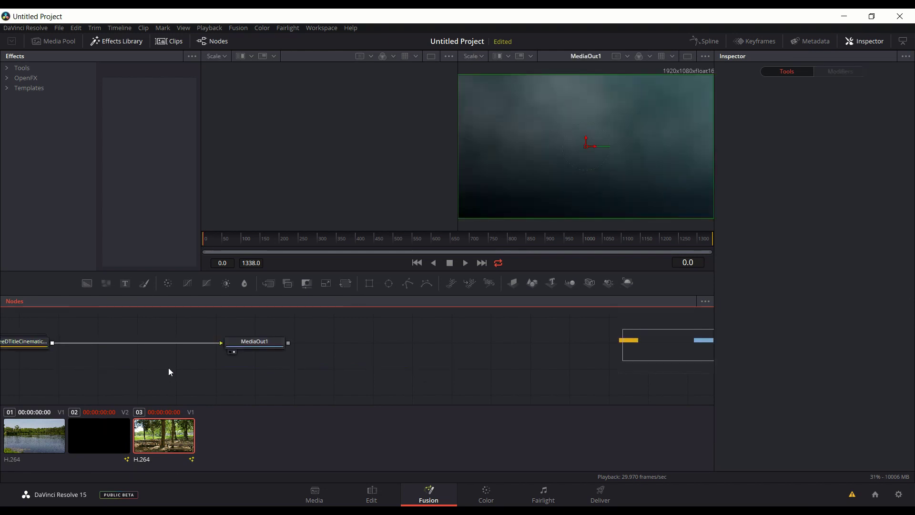
pyautogui.moveTo(113, 371); pyautogui.dragTo(269, 384)
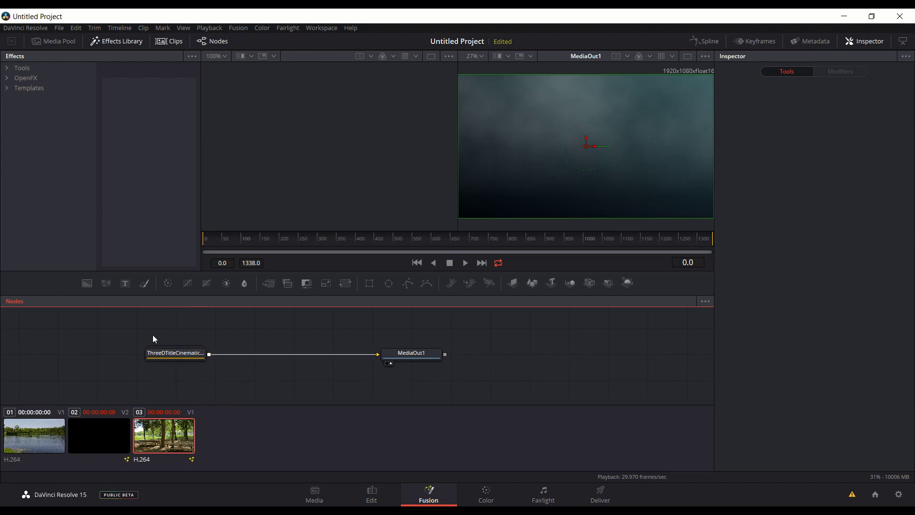
pyautogui.click(178, 354)
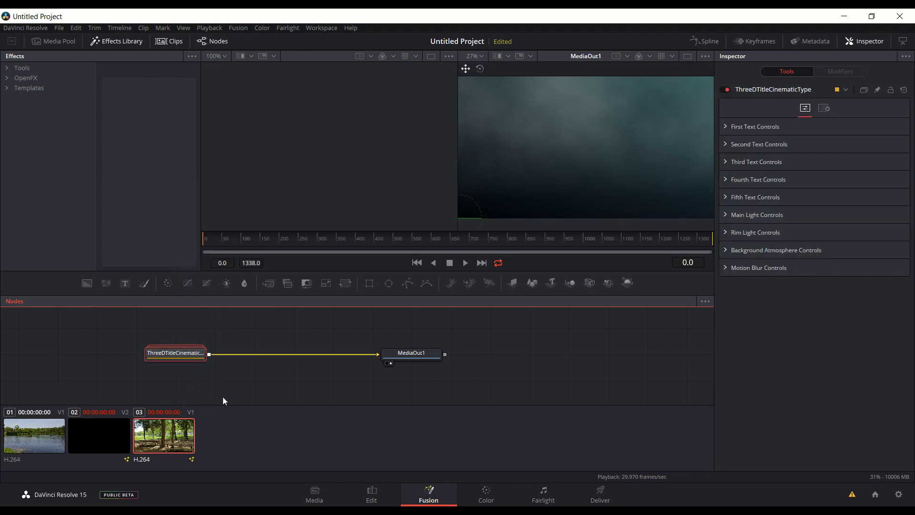
pyautogui.moveTo(195, 353); pyautogui.dragTo(184, 354)
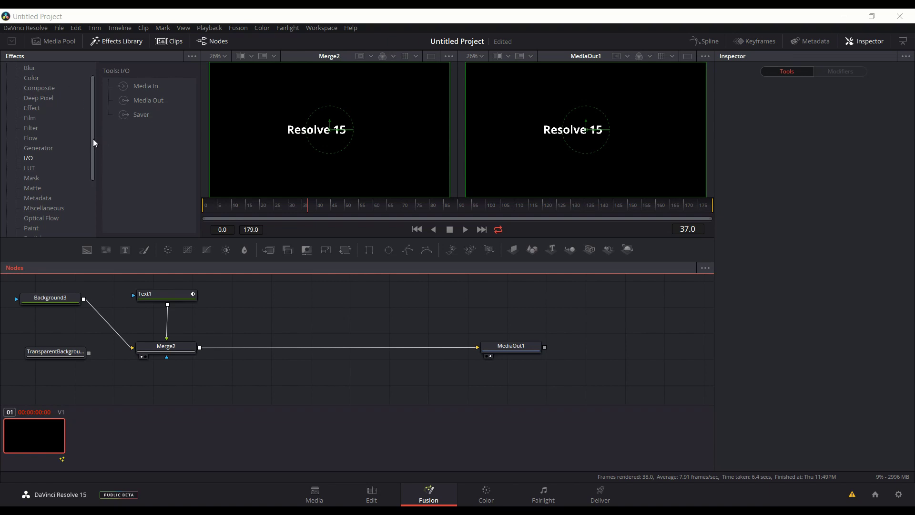
# - Add a Saver node fed by Merge2 and set its output file to test.exr in the Desktop test folder
pyautogui.moveTo(93, 139); pyautogui.dragTo(93, 119)
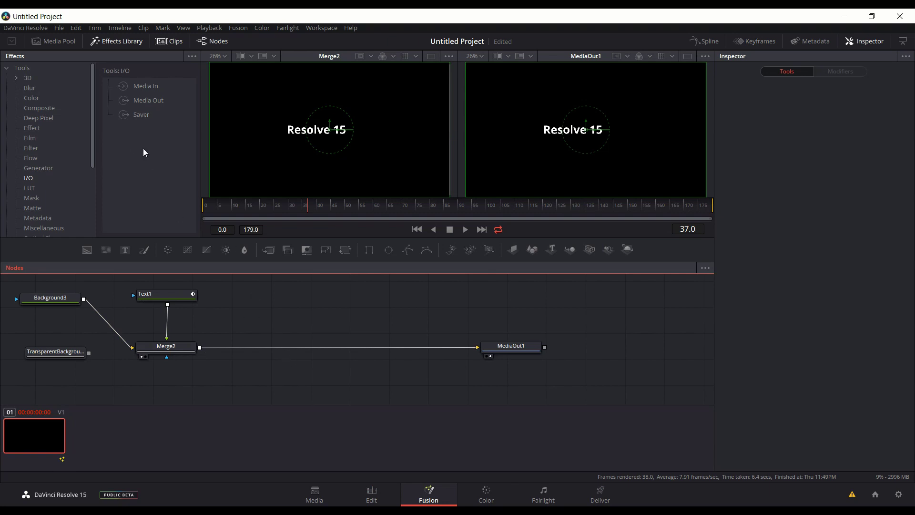
pyautogui.moveTo(239, 228); pyautogui.dragTo(285, 310)
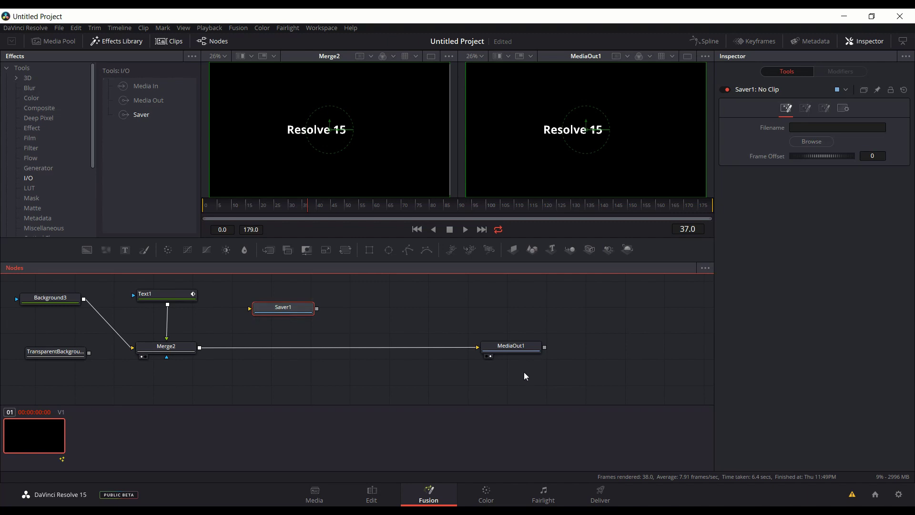
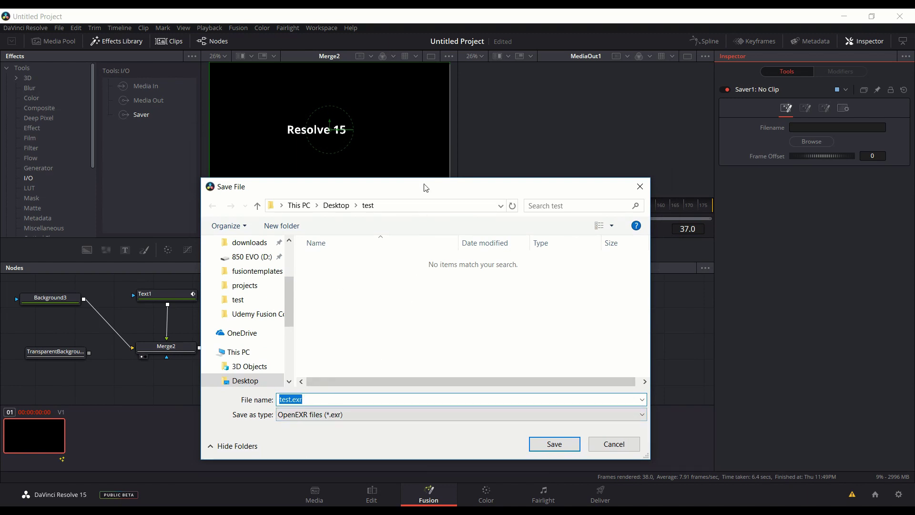
pyautogui.moveTo(423, 186); pyautogui.dragTo(406, 179)
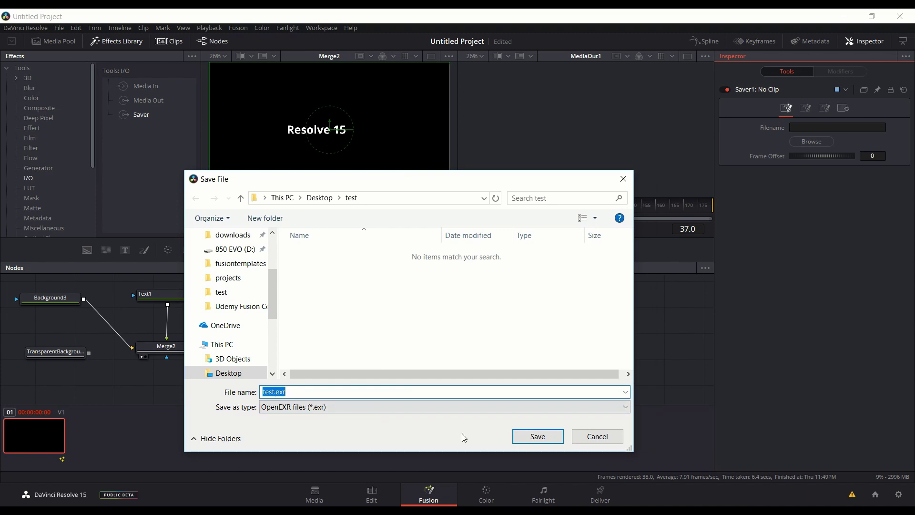
pyautogui.click(534, 437)
pyautogui.click(309, 350)
pyautogui.moveTo(309, 347); pyautogui.dragTo(310, 347)
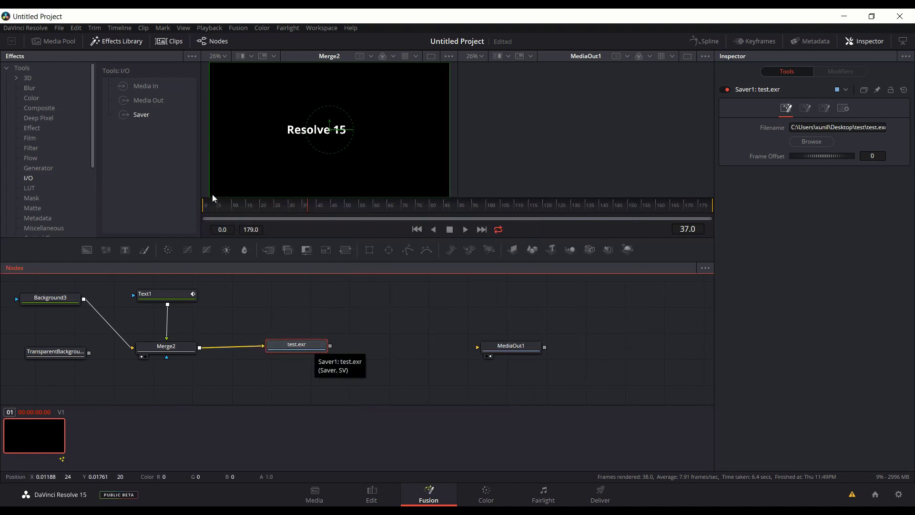
# - Render all Savers and cancel the render partway through the frames
pyautogui.click(237, 28)
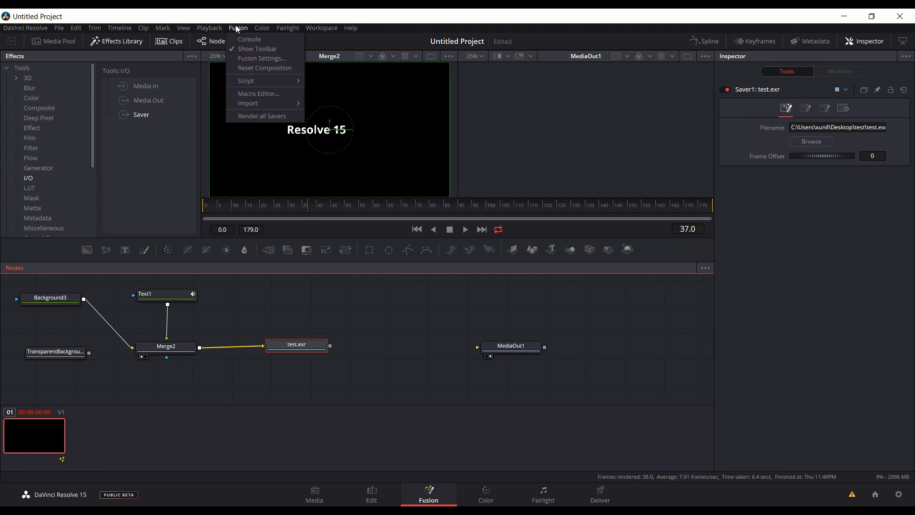
pyautogui.click(255, 117)
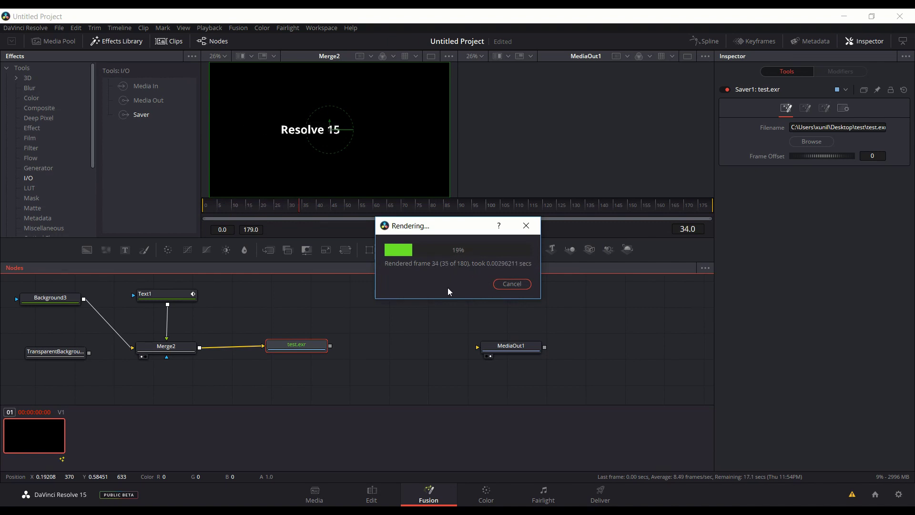
pyautogui.press('Escape')
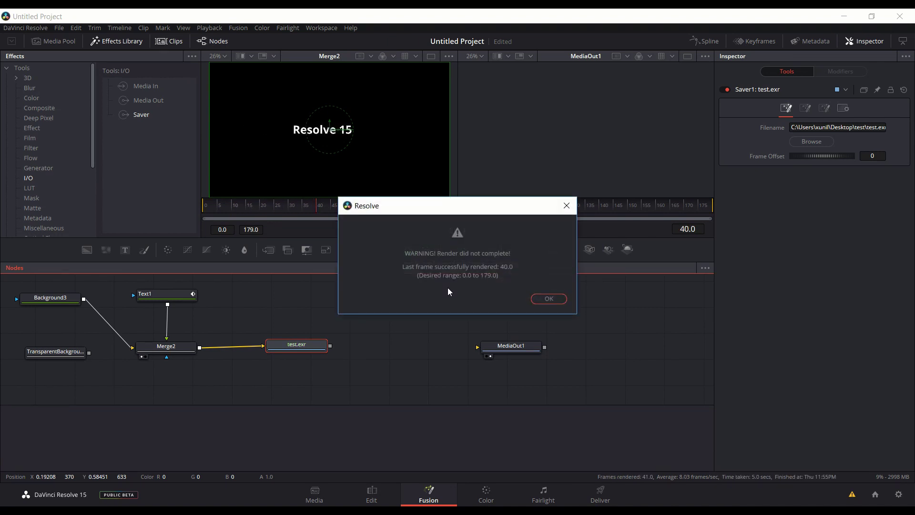
pyautogui.click(548, 300)
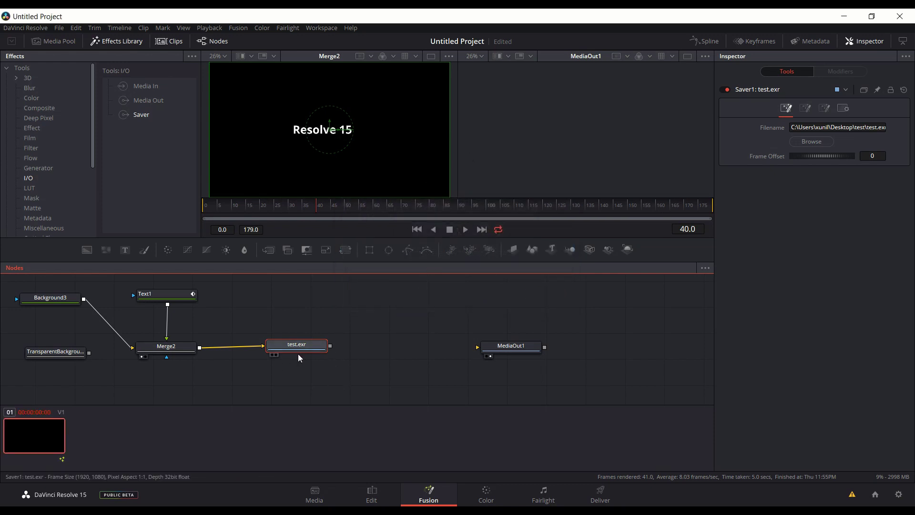
pyautogui.moveTo(299, 354); pyautogui.dragTo(301, 352)
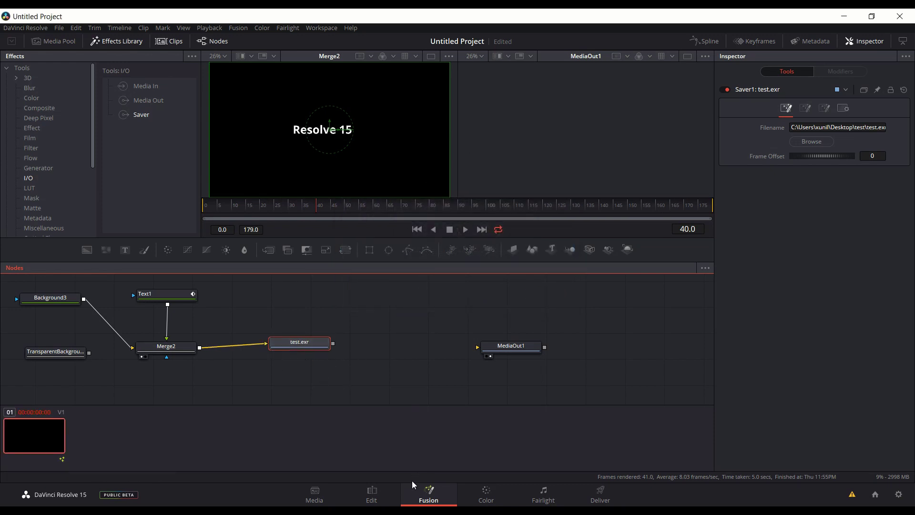
# - Open the test folder on the desktop to check the rendered EXR frames, and return to DaVinci Resolve
pyautogui.press('super+d')
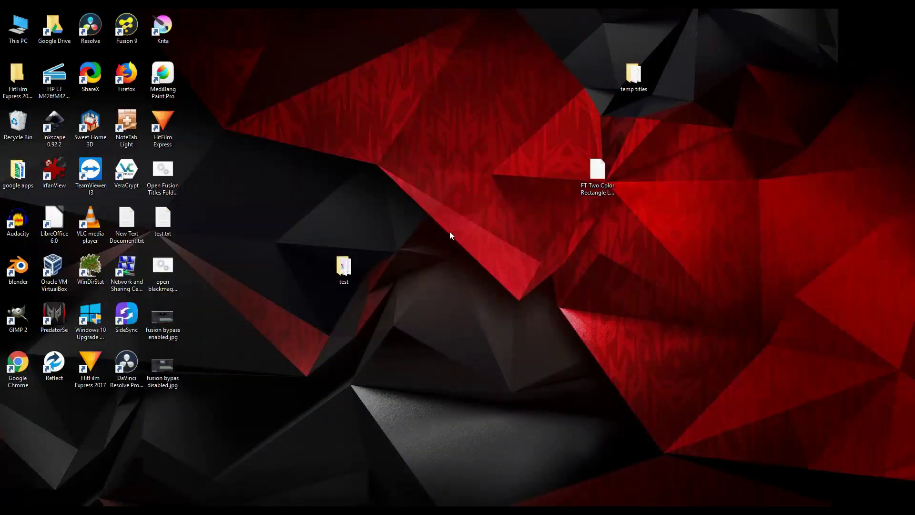
pyautogui.doubleClick(340, 272)
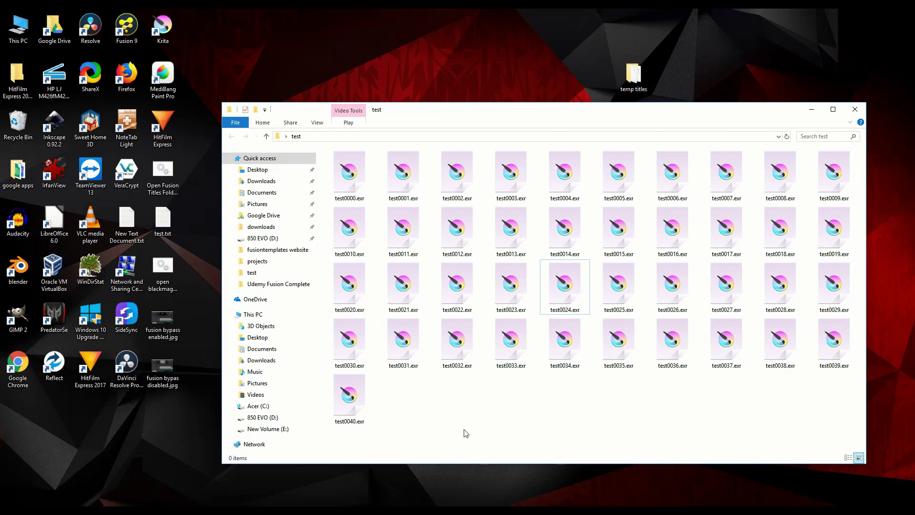
pyautogui.hotkey('alt', 'Tab')
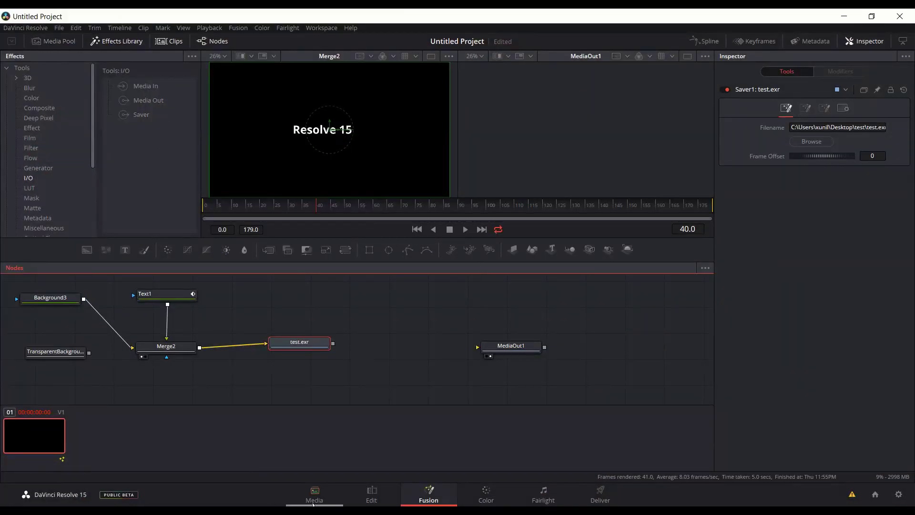
# - On the Edit page, import all the rendered EXR frames from the test folder into the Master bin
pyautogui.click(371, 493)
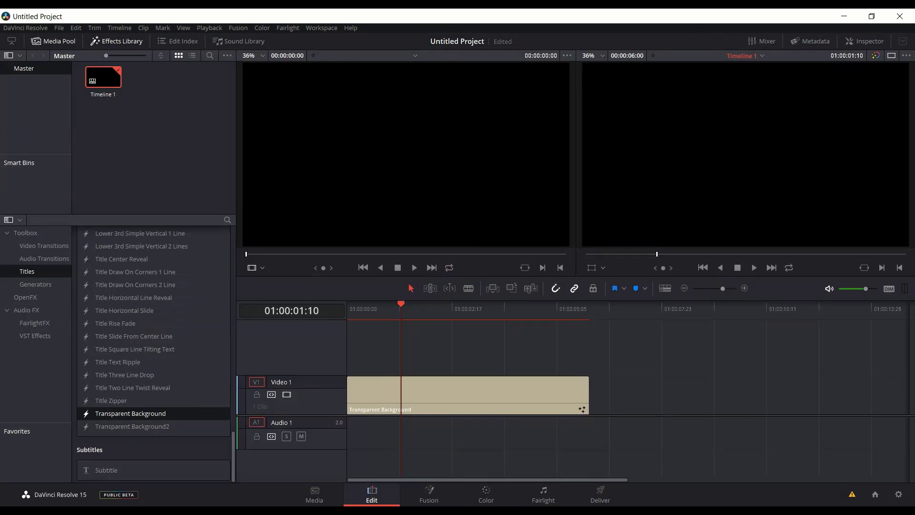
pyautogui.hotkey('alt', 'Tab')
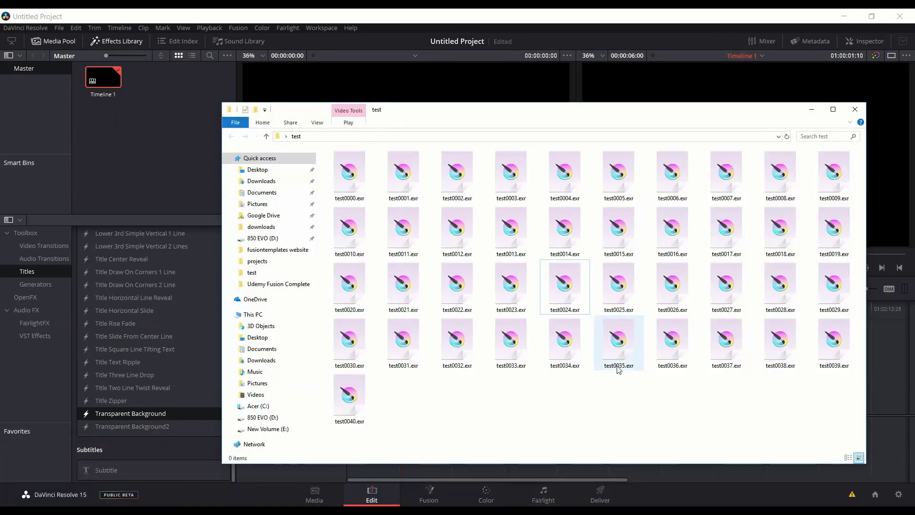
pyautogui.hotkey('ctrl', 'a')
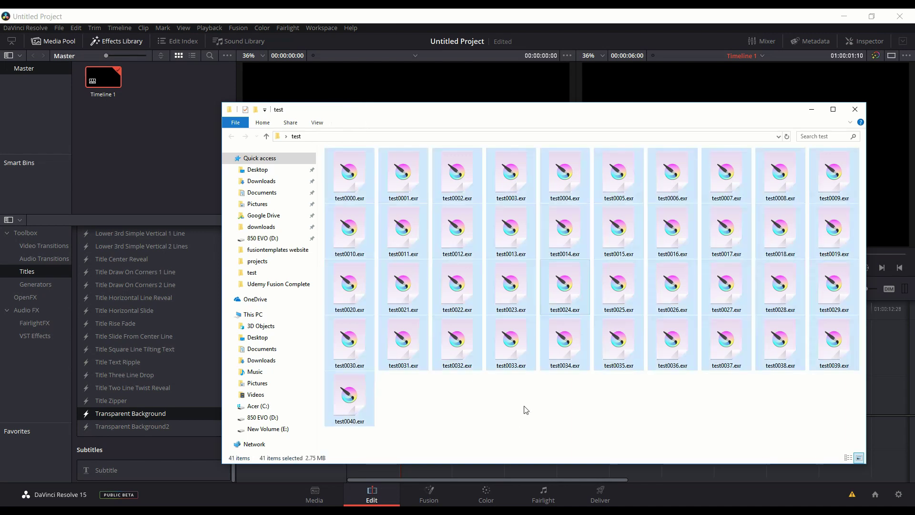
pyautogui.moveTo(342, 175); pyautogui.dragTo(173, 116)
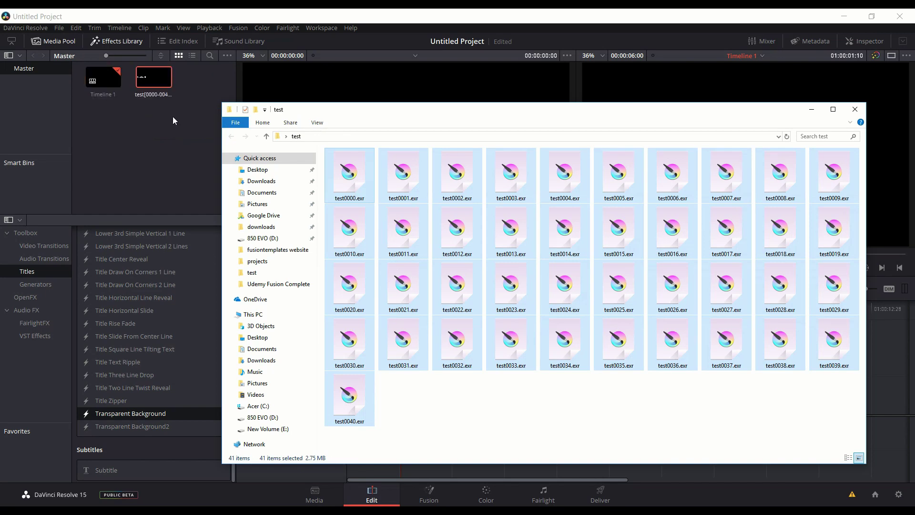
pyautogui.click(812, 109)
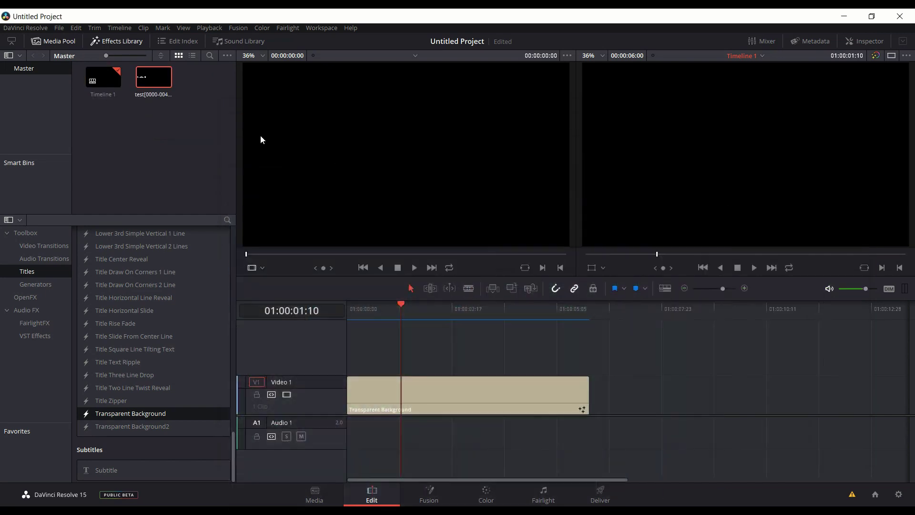
# - Preview the imported EXR sequence and place it on Video 2 at the start of the Transparent Background clip
pyautogui.click(159, 85)
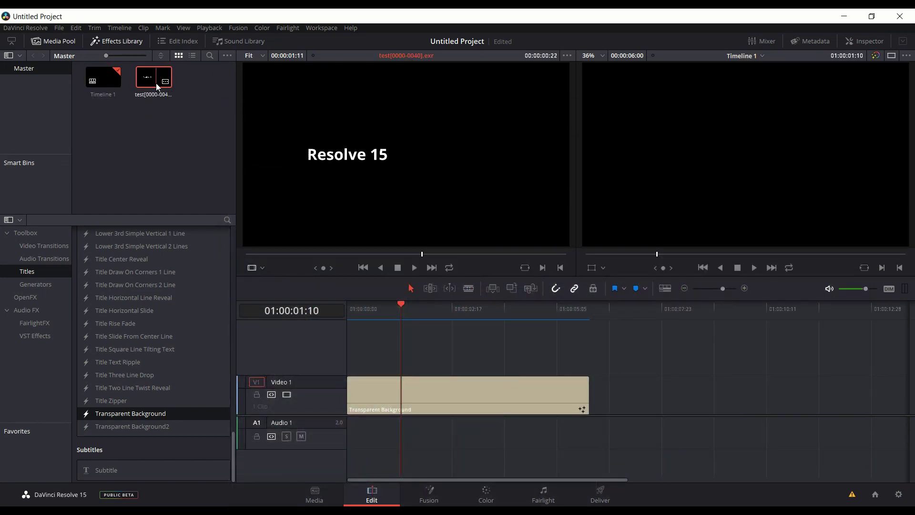
pyautogui.moveTo(447, 257); pyautogui.dragTo(382, 253)
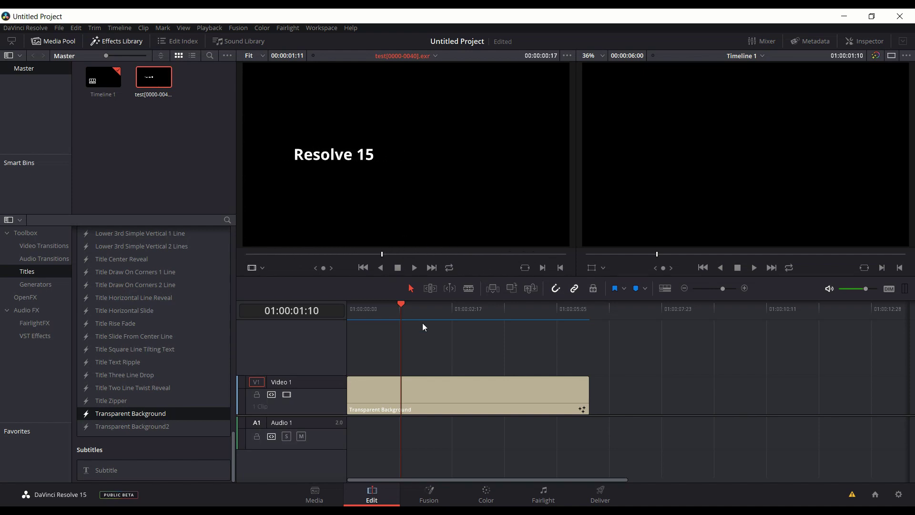
pyautogui.moveTo(154, 79); pyautogui.dragTo(331, 337)
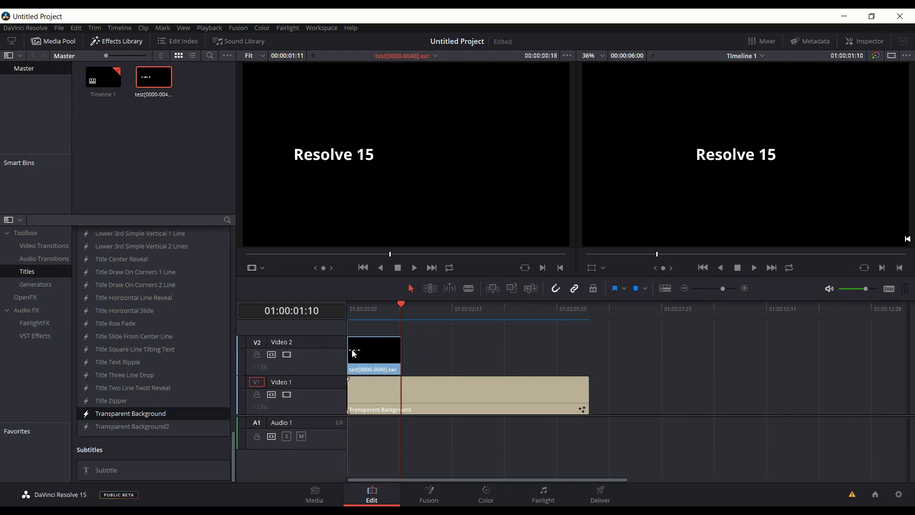
pyautogui.moveTo(403, 304); pyautogui.dragTo(374, 305)
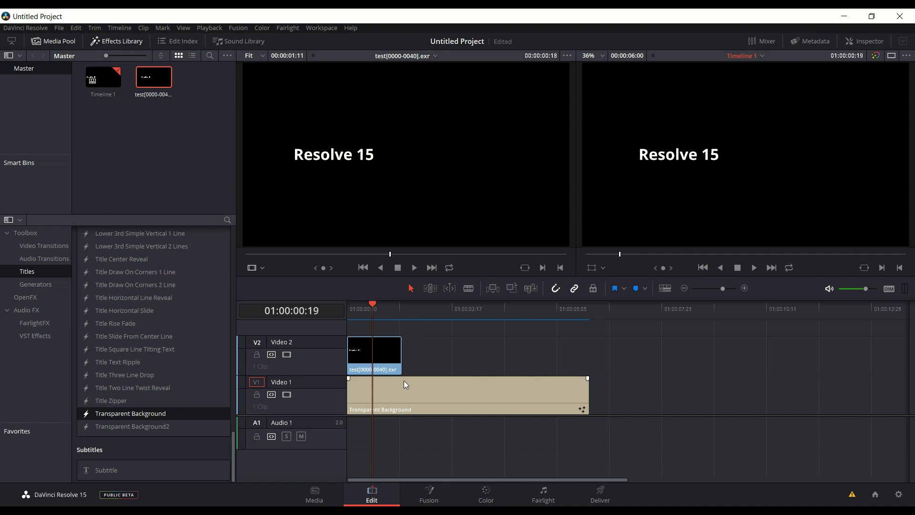
# - Open the composition of clip 02 on the Fusion page and reposition its test.exr Saver node between Merge2 and MediaOut1
pyautogui.click(440, 493)
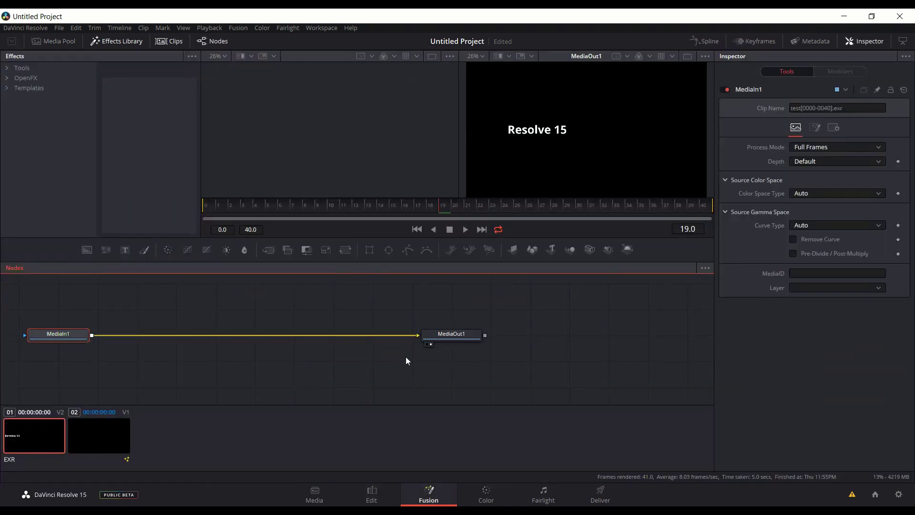
pyautogui.click(106, 431)
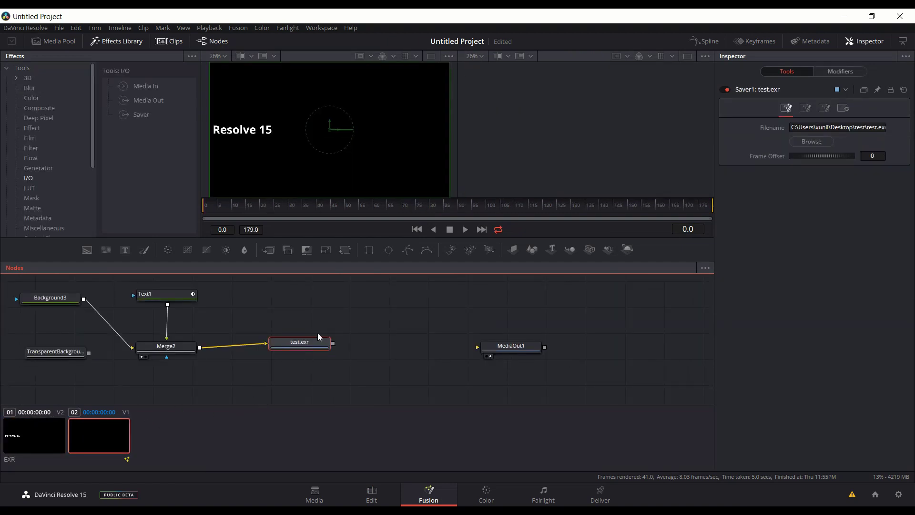
pyautogui.moveTo(308, 342); pyautogui.dragTo(340, 350)
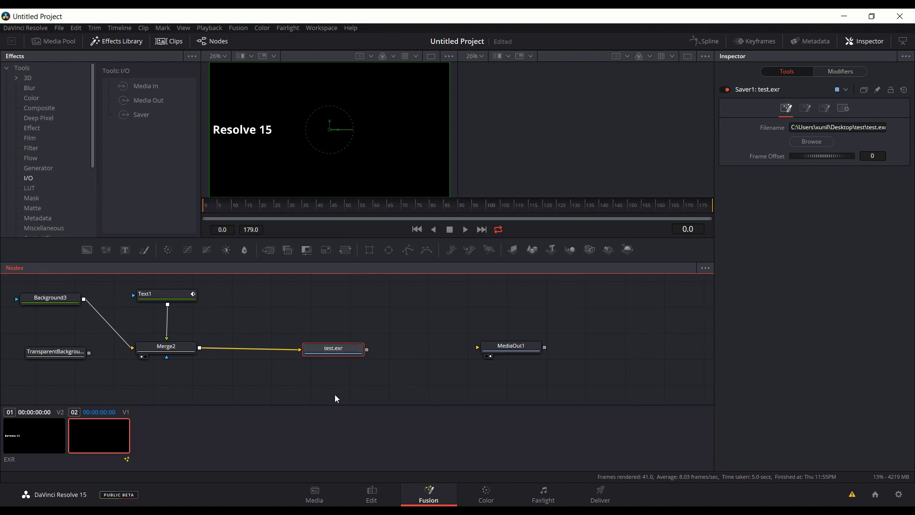
pyautogui.moveTo(347, 346); pyautogui.dragTo(352, 337)
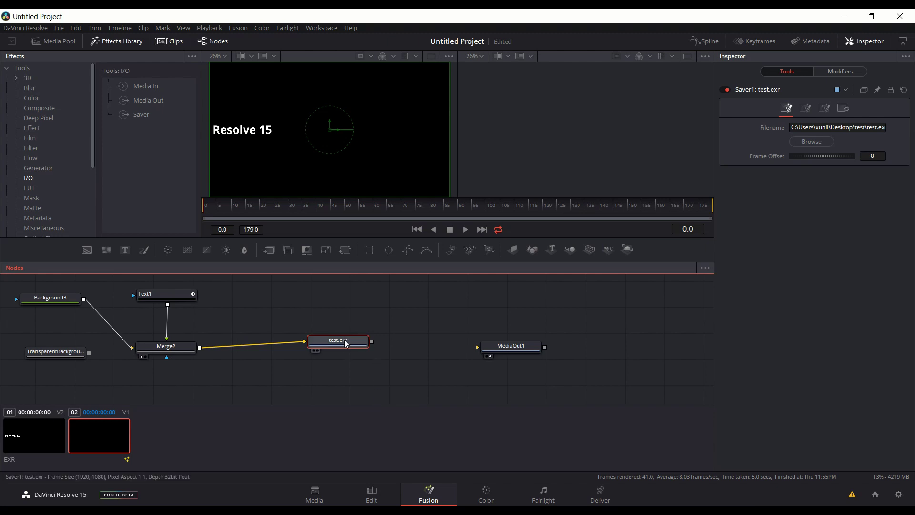
pyautogui.moveTo(348, 341); pyautogui.dragTo(315, 348)
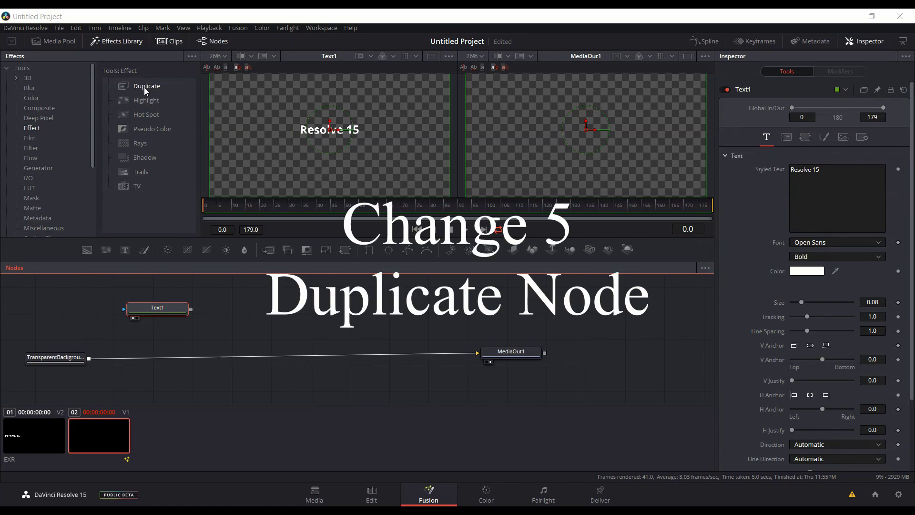
# - Add a Duplicate node beside Text1, feed it from Text1 and show it in the first viewer
pyautogui.moveTo(165, 311); pyautogui.dragTo(133, 305)
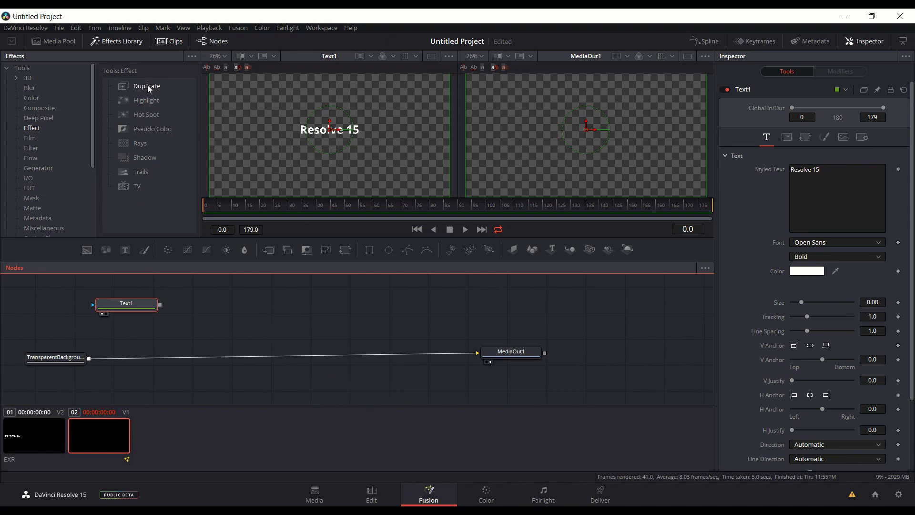
pyautogui.moveTo(236, 228); pyautogui.dragTo(220, 307)
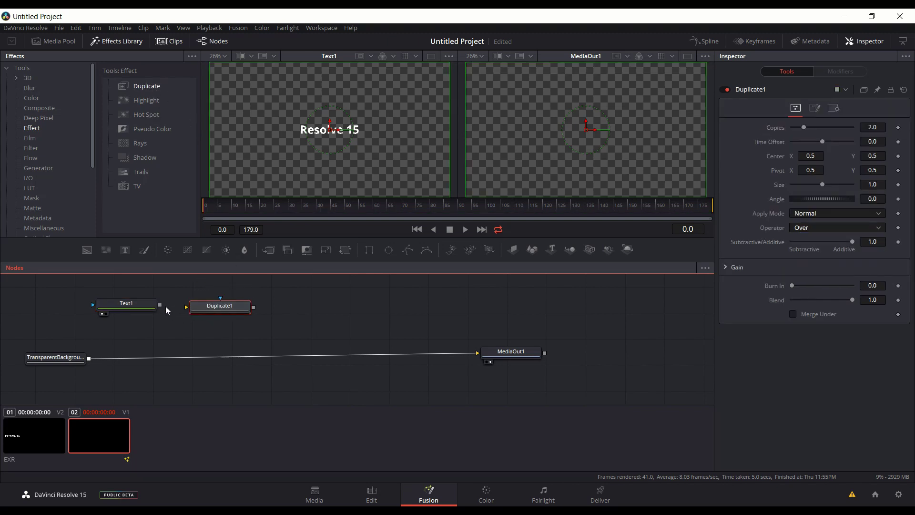
pyautogui.moveTo(159, 305); pyautogui.dragTo(216, 311)
pyautogui.press('1')
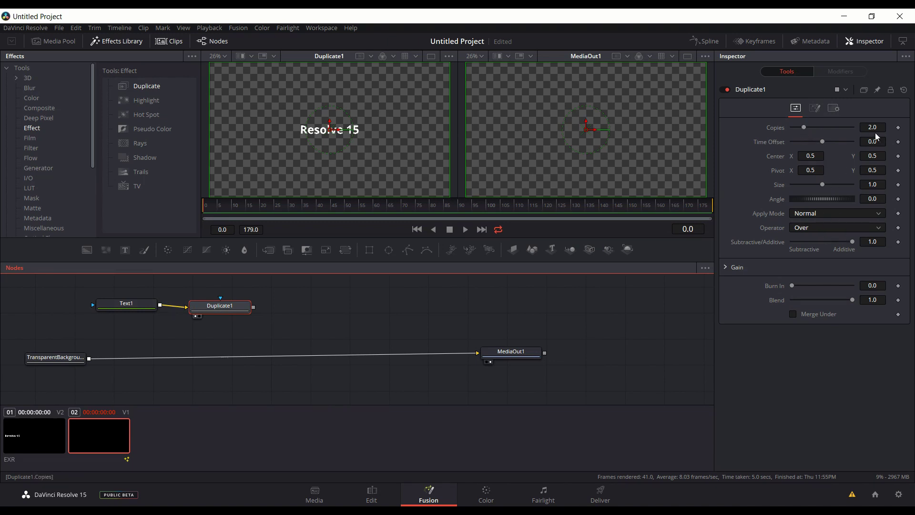
# - Set the Duplicate node to 3 copies and shift its center straight up to about Y 0.69
pyautogui.moveTo(882, 125); pyautogui.dragTo(869, 123)
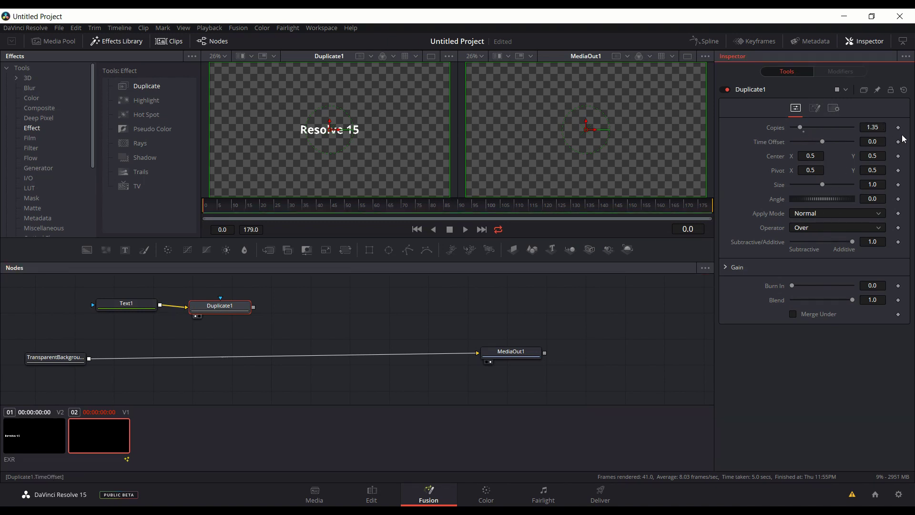
pyautogui.click(870, 126)
pyautogui.write('3')
pyautogui.press('Tab')
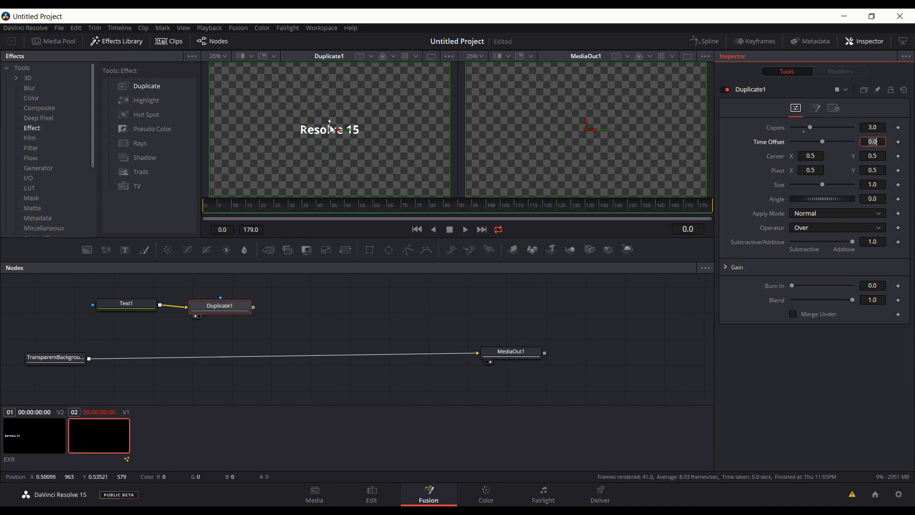
pyautogui.moveTo(331, 127); pyautogui.dragTo(341, 82)
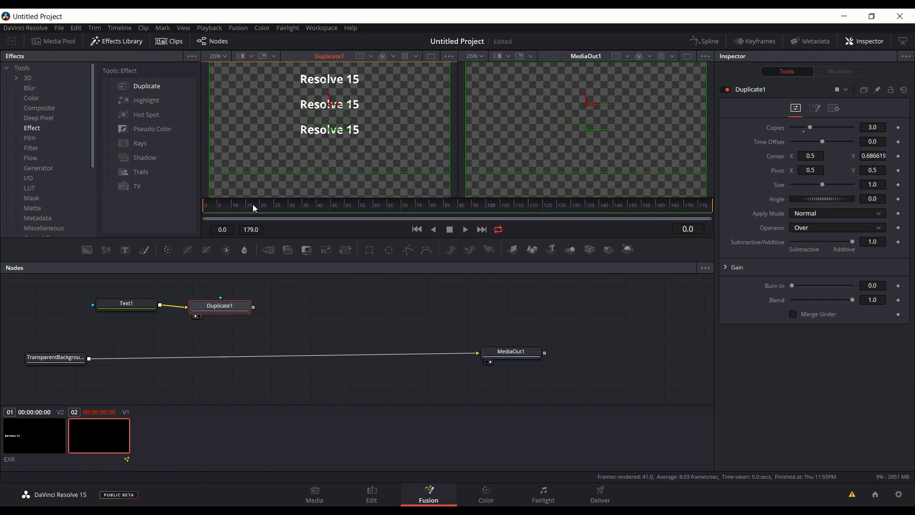
# - Keyframe the Duplicate node's center at frame 0, and set its center Y to 0.5 at frame 61
pyautogui.click(899, 157)
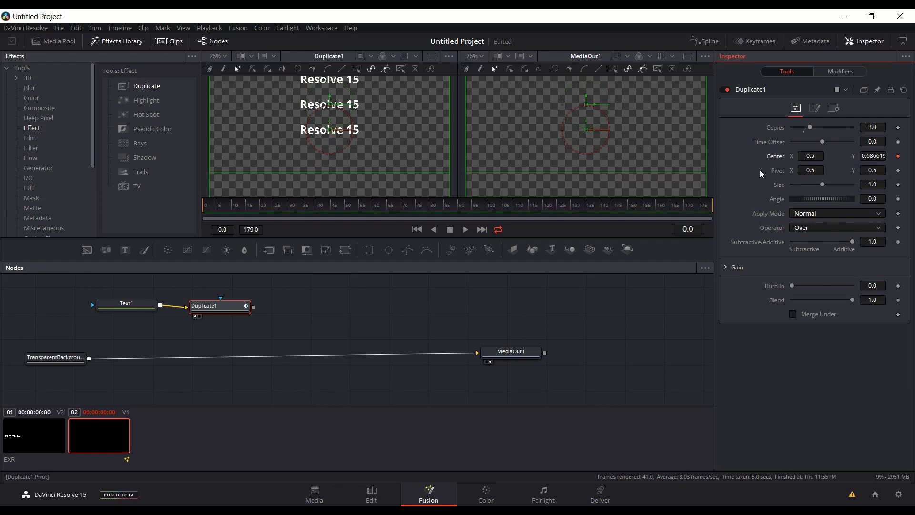
pyautogui.click(377, 206)
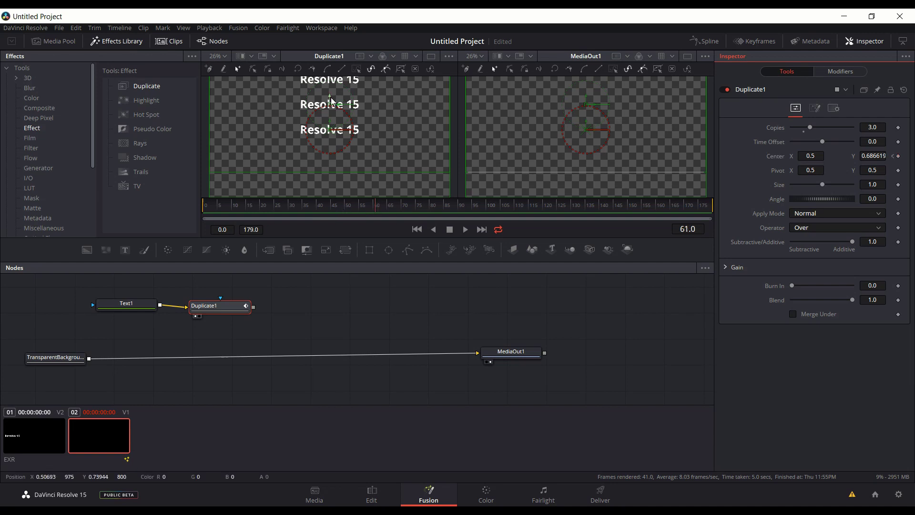
pyautogui.moveTo(330, 103); pyautogui.dragTo(330, 118)
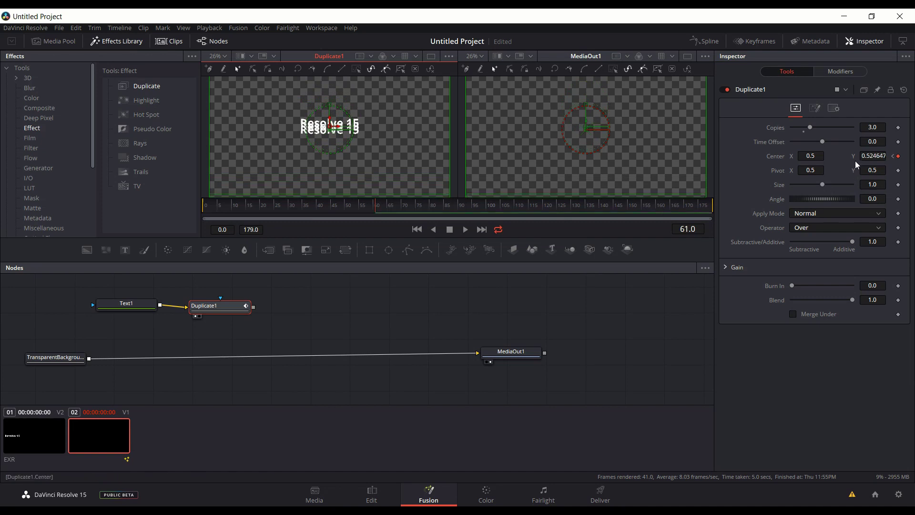
pyautogui.click(869, 156)
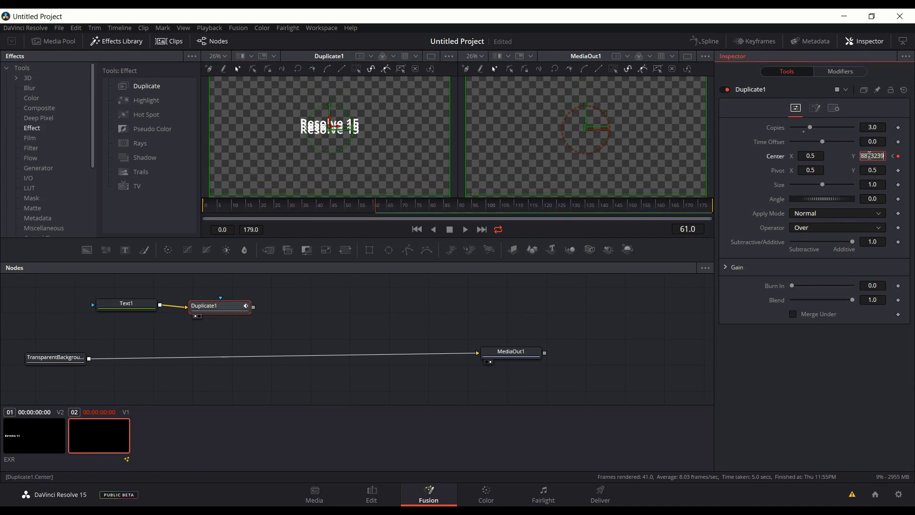
pyautogui.write('0.5')
pyautogui.press('Tab')
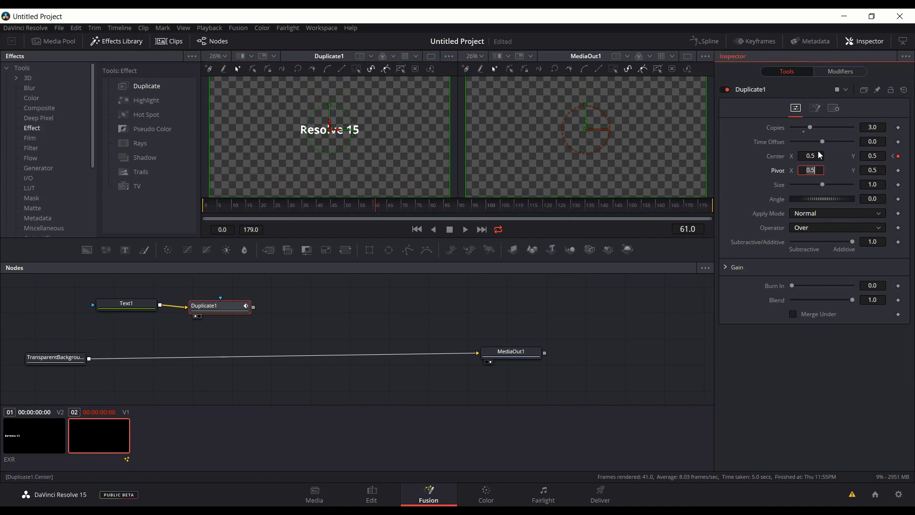
# - Scrub between the first frame and frame 43 to preview the animated spread of the text copies
pyautogui.click(354, 206)
pyautogui.moveTo(344, 210); pyautogui.dragTo(209, 216)
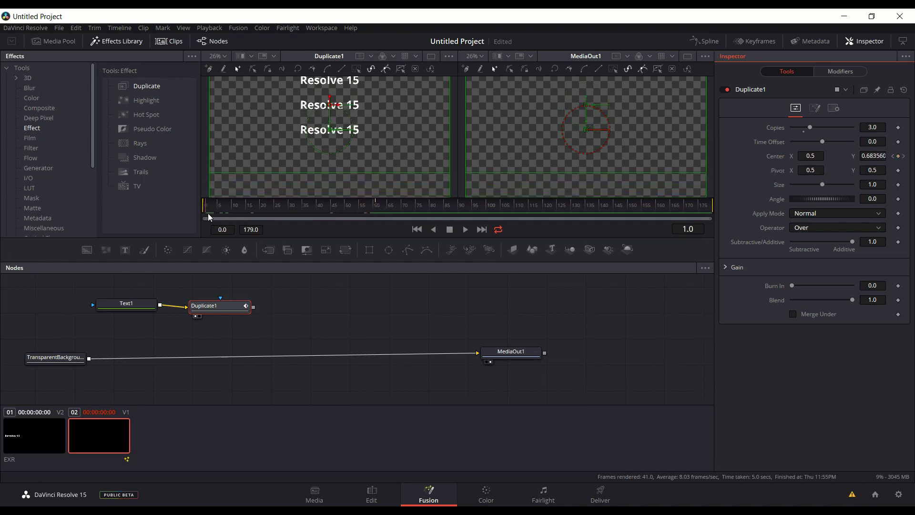
pyautogui.moveTo(209, 215); pyautogui.dragTo(326, 212)
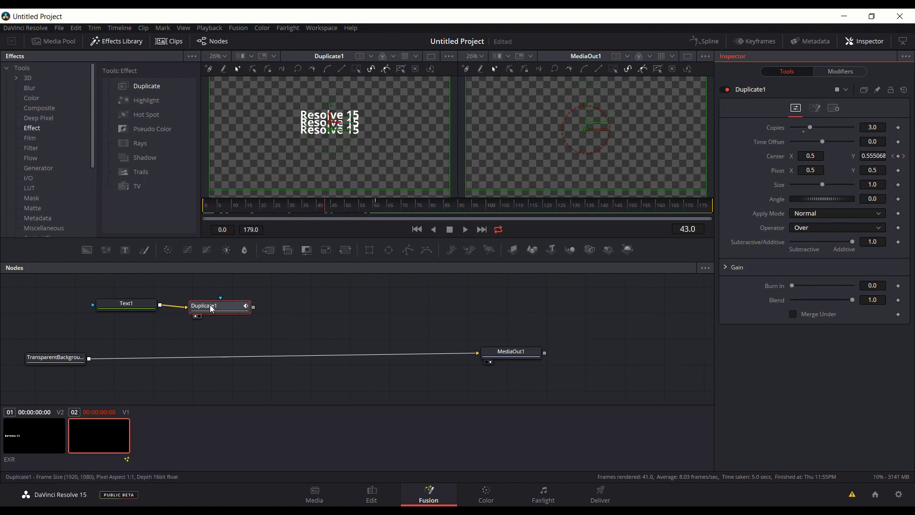
pyautogui.moveTo(215, 309); pyautogui.dragTo(222, 308)
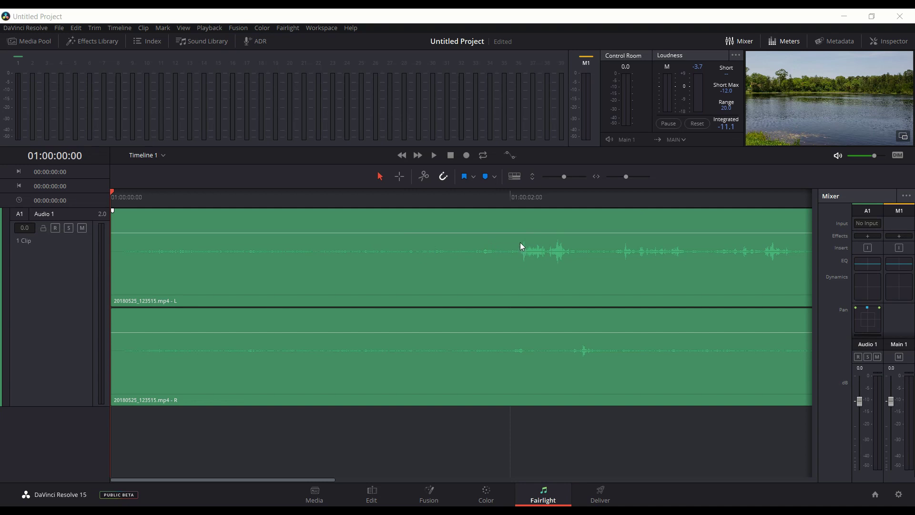
# - On the Fairlight page, show the automation controls and turn on the compressor in Audio 1's dynamics
pyautogui.click(510, 156)
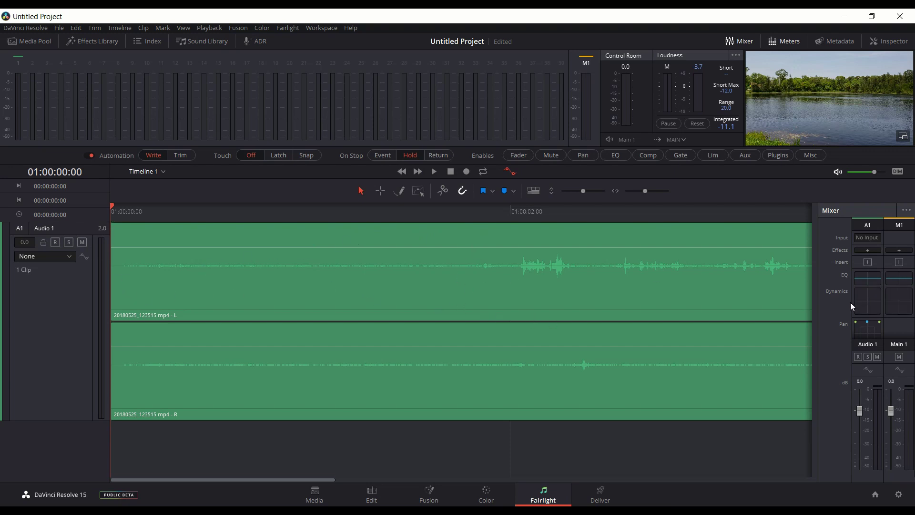
pyautogui.doubleClick(866, 306)
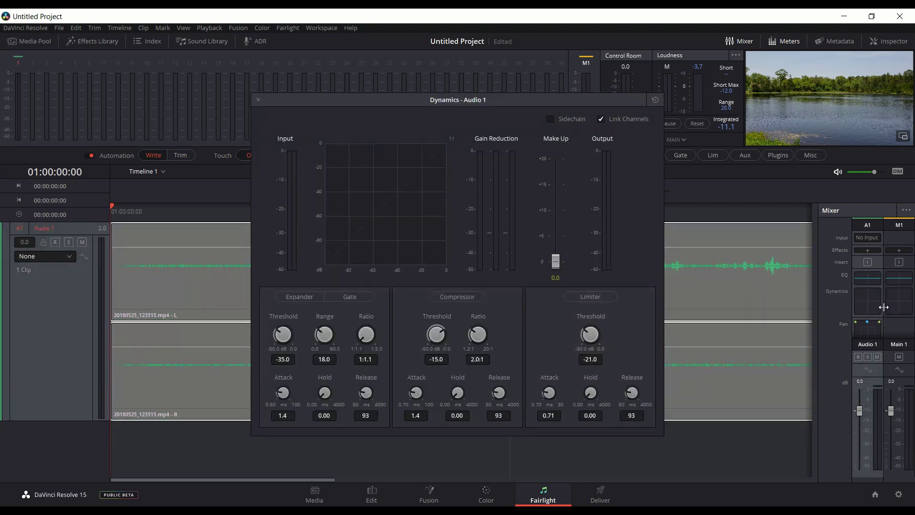
pyautogui.click(468, 298)
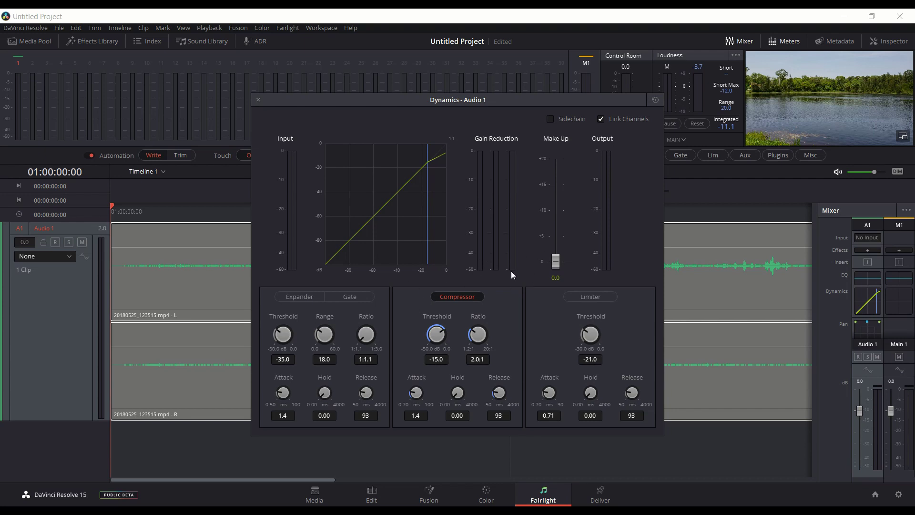
# - Lower the Audio 1 compressor threshold to about -20.7 dB and close the dynamics window
pyautogui.moveTo(445, 335); pyautogui.dragTo(430, 335)
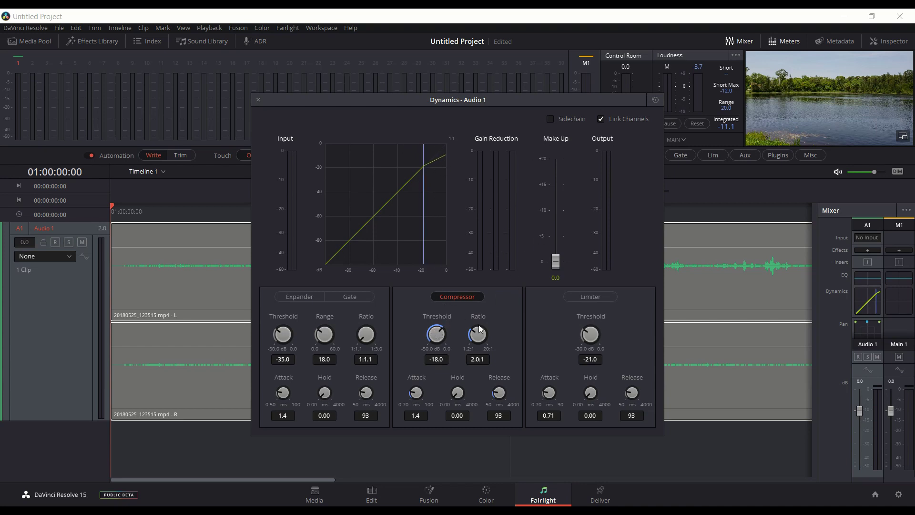
pyautogui.moveTo(466, 104); pyautogui.dragTo(661, 179)
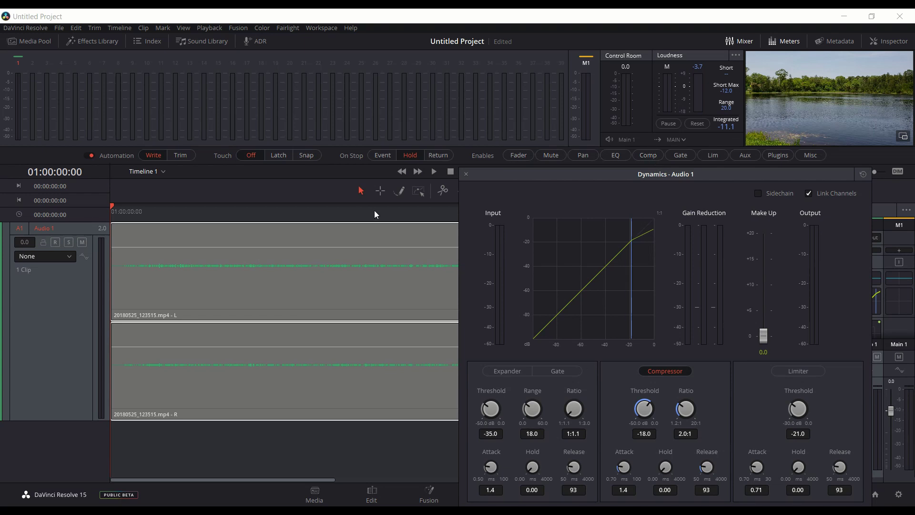
pyautogui.moveTo(649, 409); pyautogui.dragTo(629, 414)
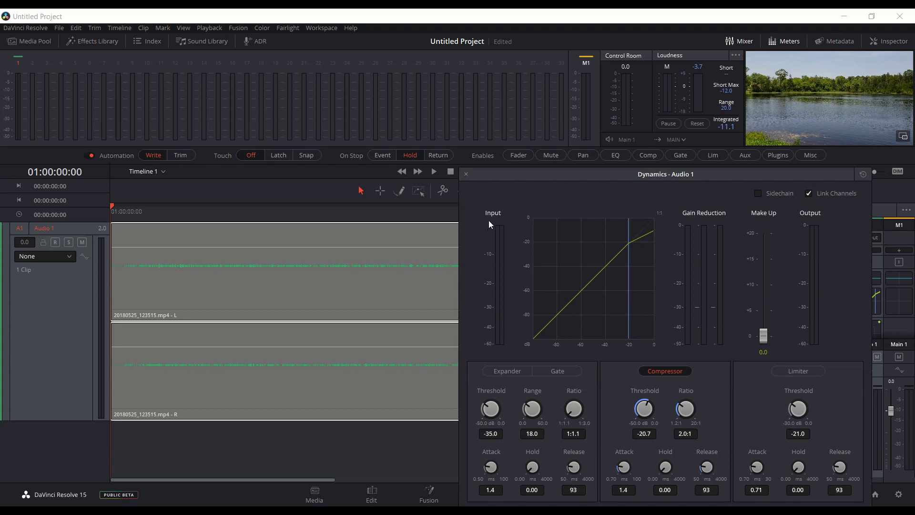
pyautogui.click(466, 175)
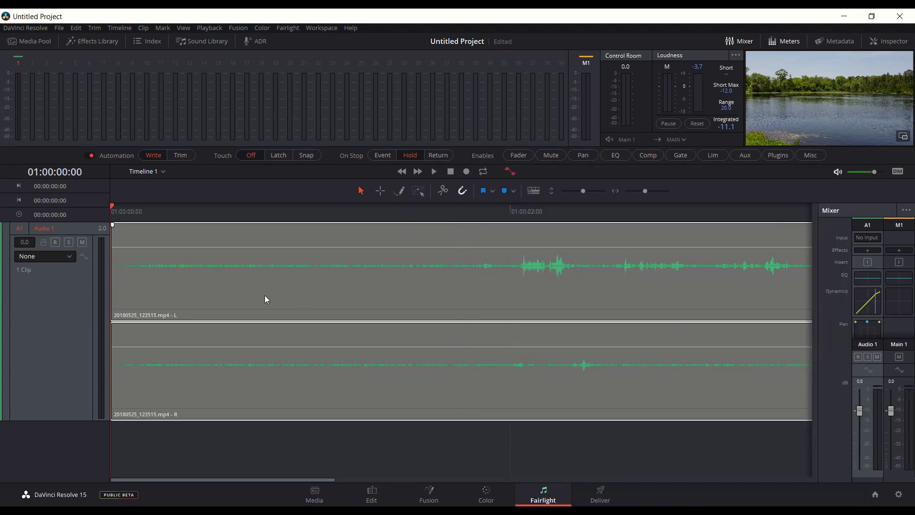
# - Choose the compressor threshold as Audio 1's automation parameter and enable automation for the track
pyautogui.click(69, 256)
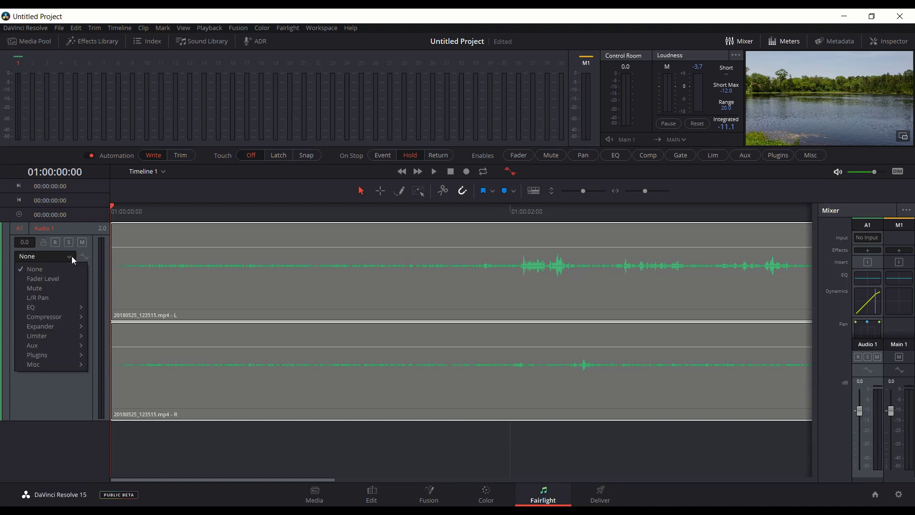
pyautogui.moveTo(48, 318)
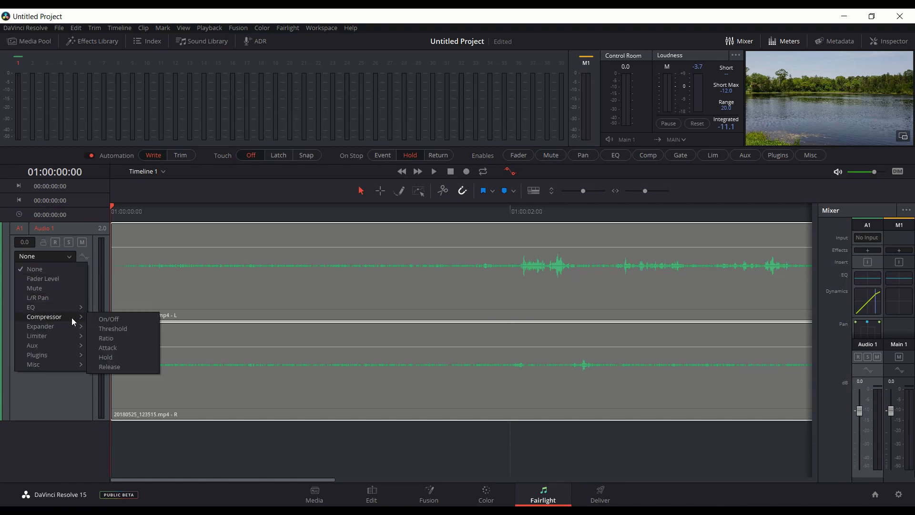
pyautogui.click(100, 329)
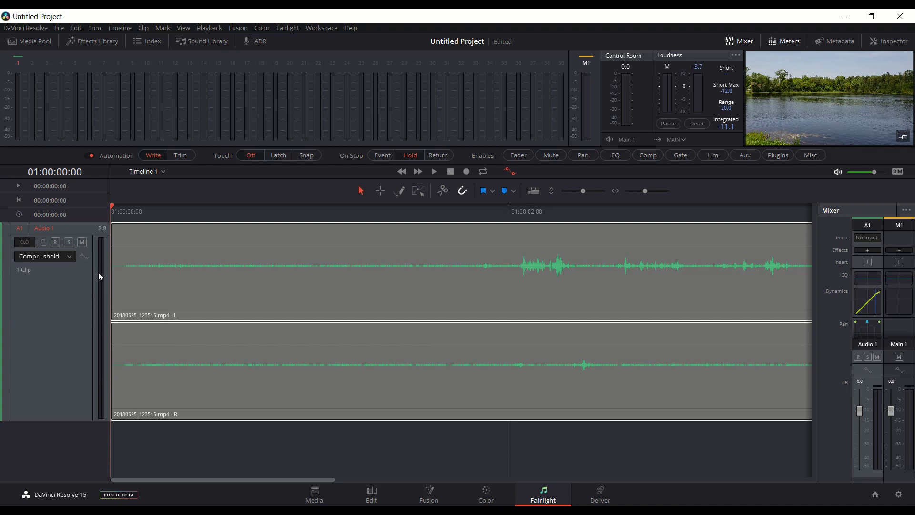
pyautogui.click(84, 256)
# - Draw compressor threshold automation points with the pencil tool, alternating high and low four times before the two-second mark
pyautogui.click(401, 192)
pyautogui.click(201, 264)
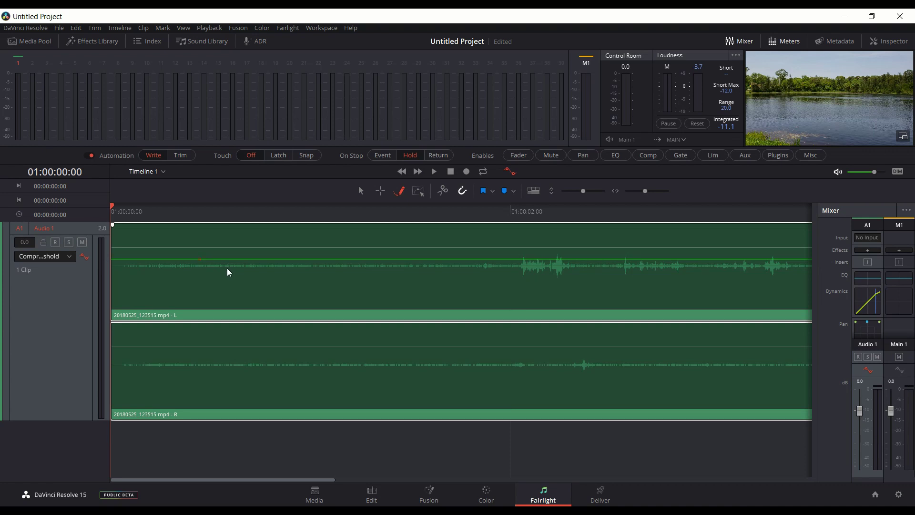
pyautogui.moveTo(209, 276); pyautogui.dragTo(210, 275)
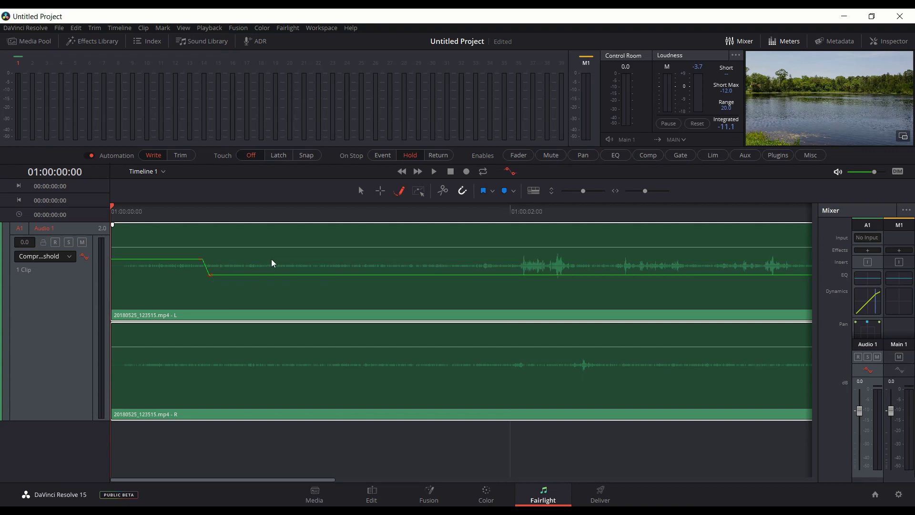
pyautogui.click(317, 258)
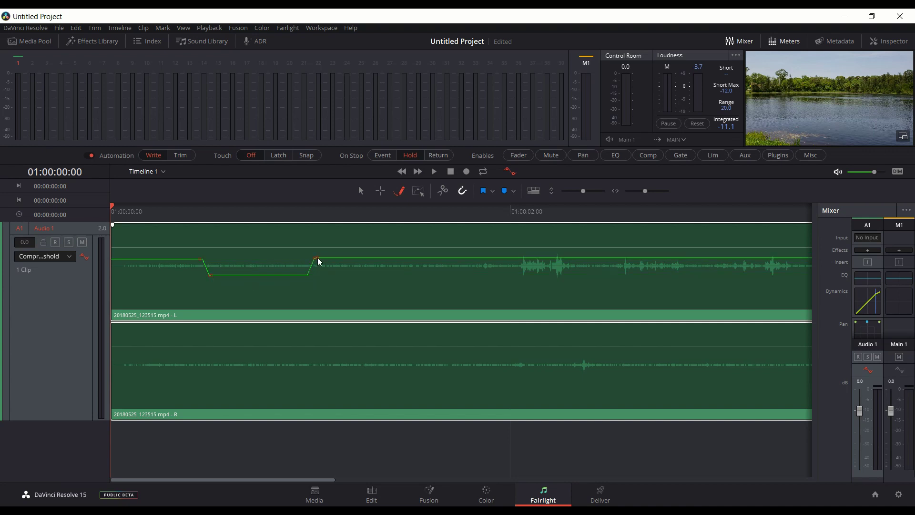
pyautogui.click(408, 273)
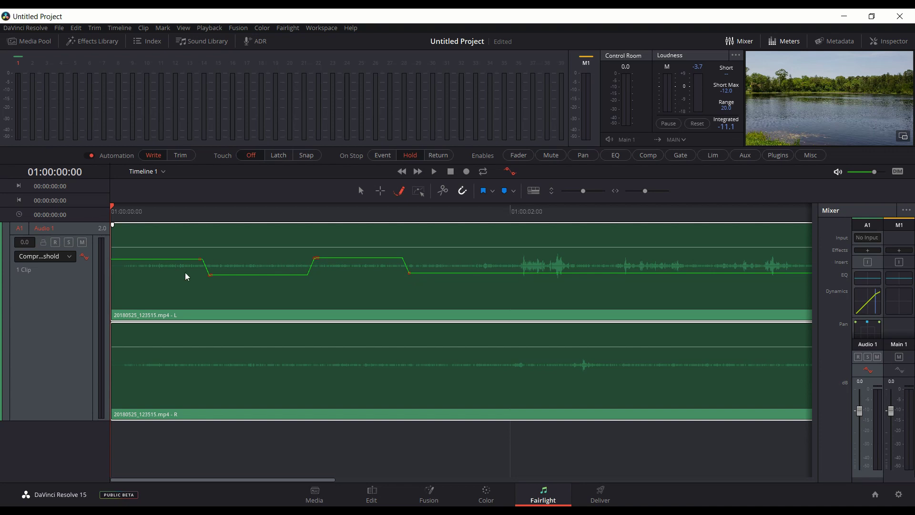
# - Play the timeline twice with Audio 1's dynamics open to watch the compressor threshold follow its automation curve
pyautogui.doubleClick(862, 300)
pyautogui.moveTo(620, 177); pyautogui.dragTo(648, 161)
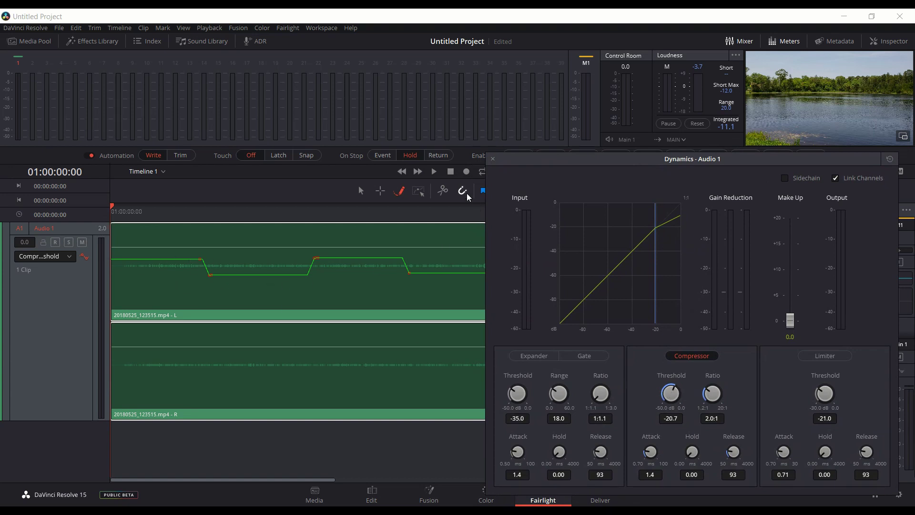
pyautogui.click(434, 171)
pyautogui.moveTo(671, 389); pyautogui.dragTo(672, 394)
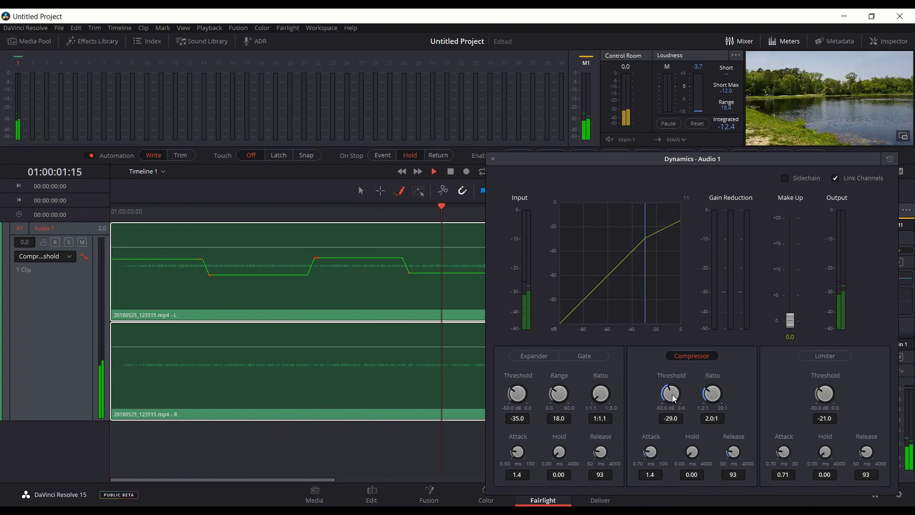
pyautogui.click(450, 172)
pyautogui.click(402, 173)
pyautogui.click(434, 171)
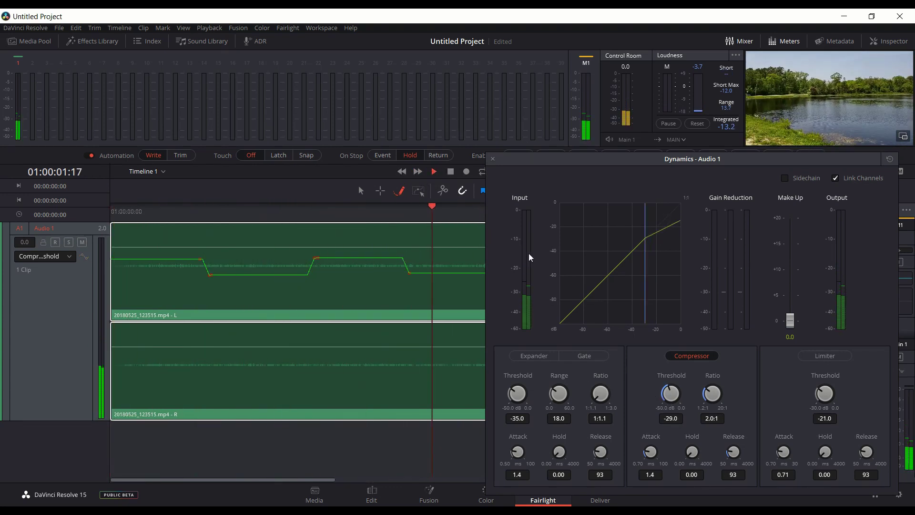
pyautogui.click(451, 171)
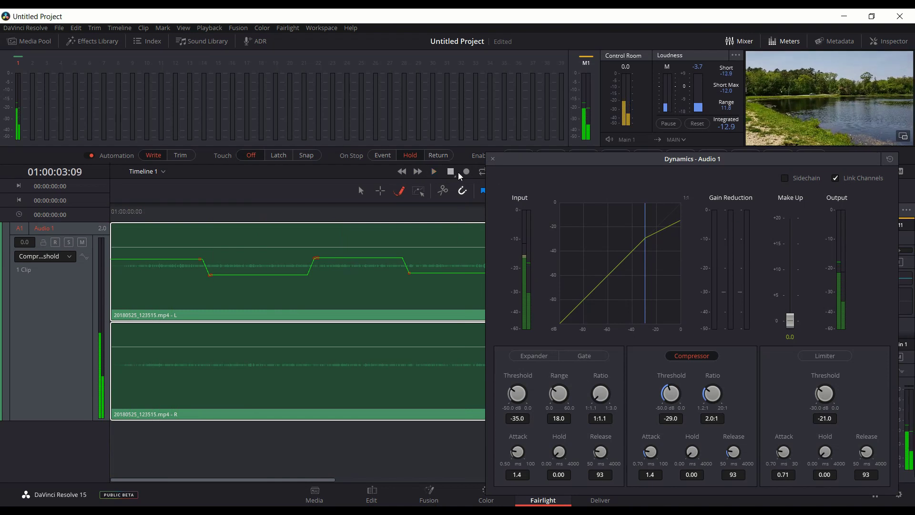
# - Try selecting points on Audio 1's threshold curve with the automation point selection tool, and close the dynamics window
pyautogui.click(361, 191)
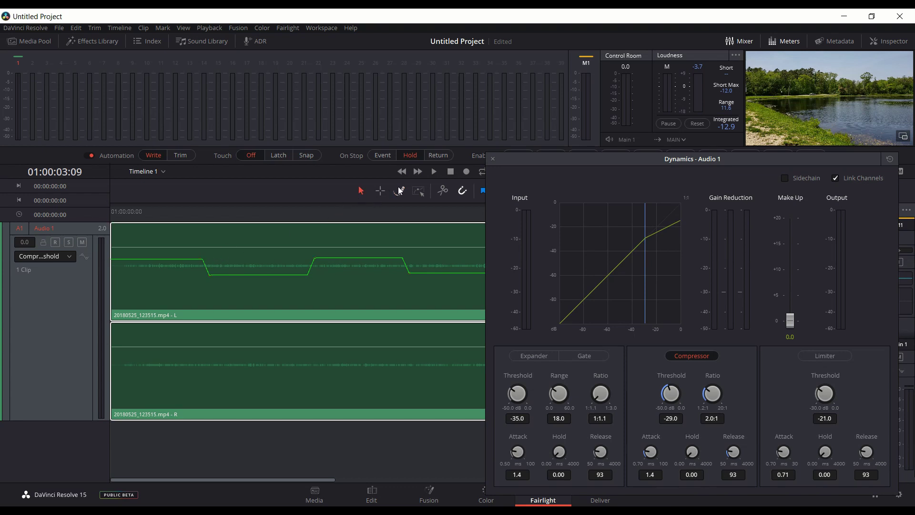
pyautogui.click(414, 194)
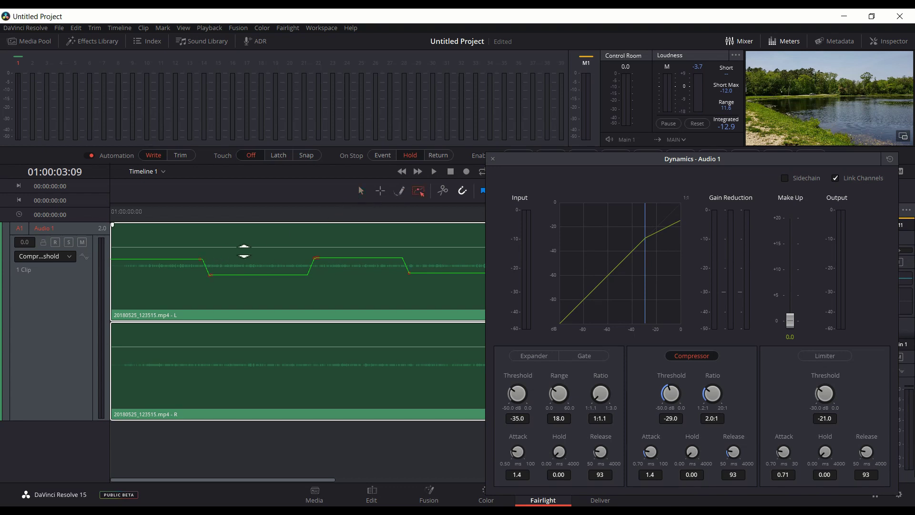
pyautogui.click(201, 260)
pyautogui.moveTo(315, 253); pyautogui.dragTo(345, 241)
pyautogui.moveTo(303, 239); pyautogui.dragTo(263, 246)
pyautogui.click(493, 160)
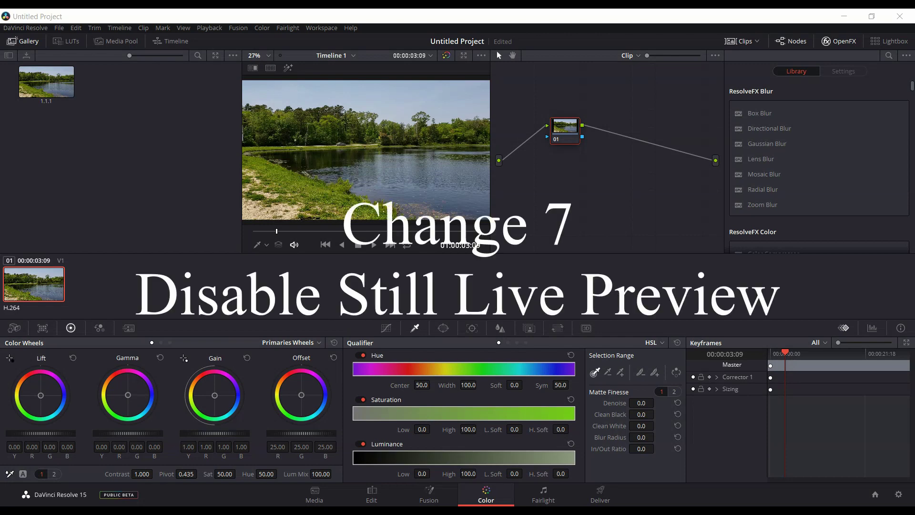
# - On the Color page, grab a still of the clip at 01:00:03:09 and another at about 01:00:11:24
pyautogui.rightClick(371, 164)
pyautogui.click(387, 168)
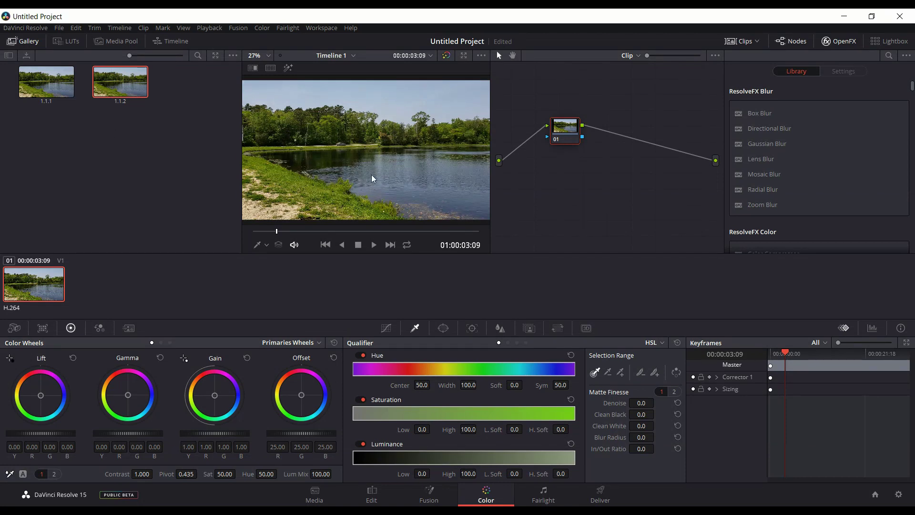
pyautogui.click(304, 231)
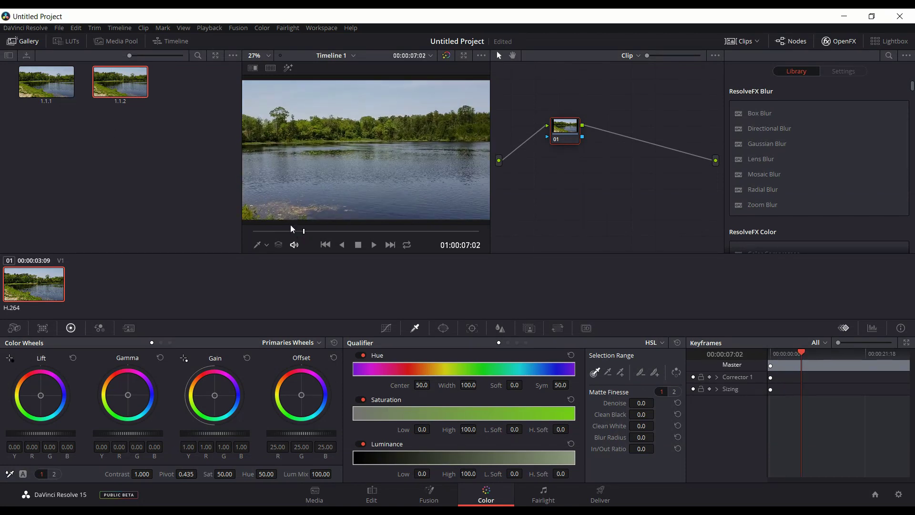
pyautogui.click(333, 231)
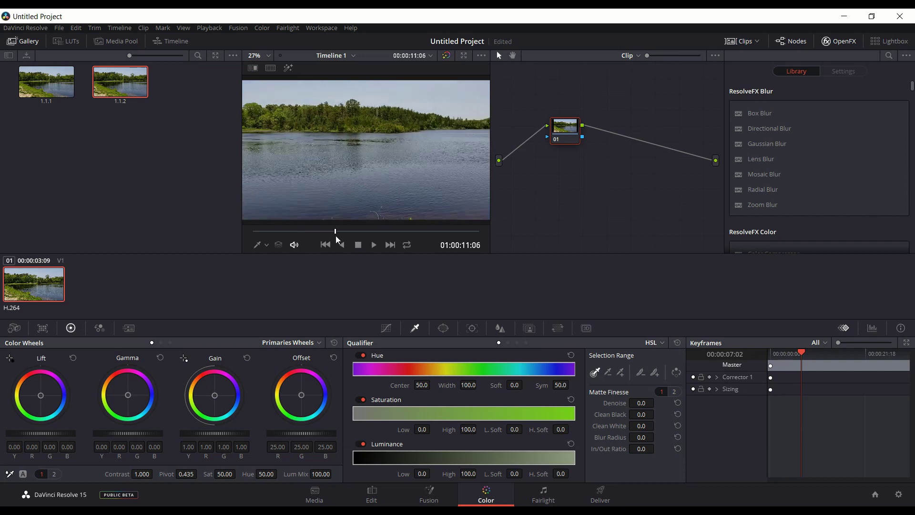
pyautogui.rightClick(333, 143)
pyautogui.click(340, 148)
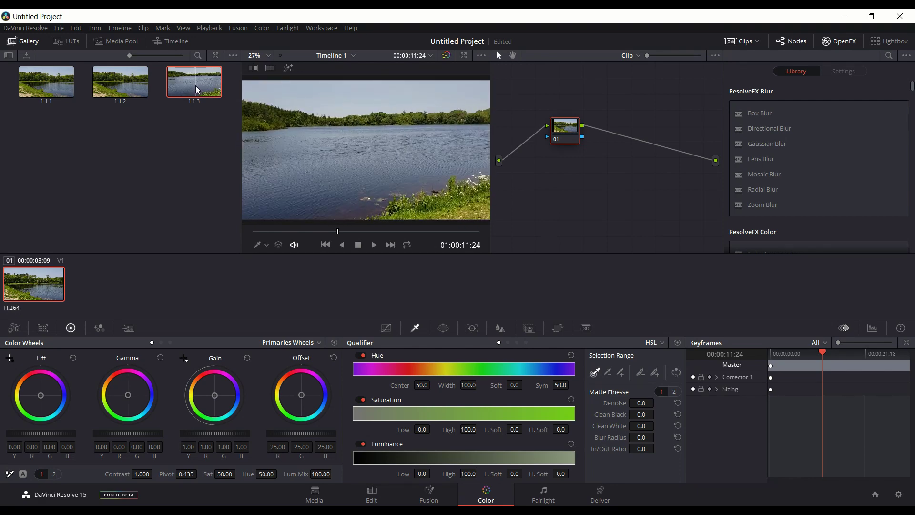
# - Disable the live preview of gallery stills
pyautogui.click(234, 56)
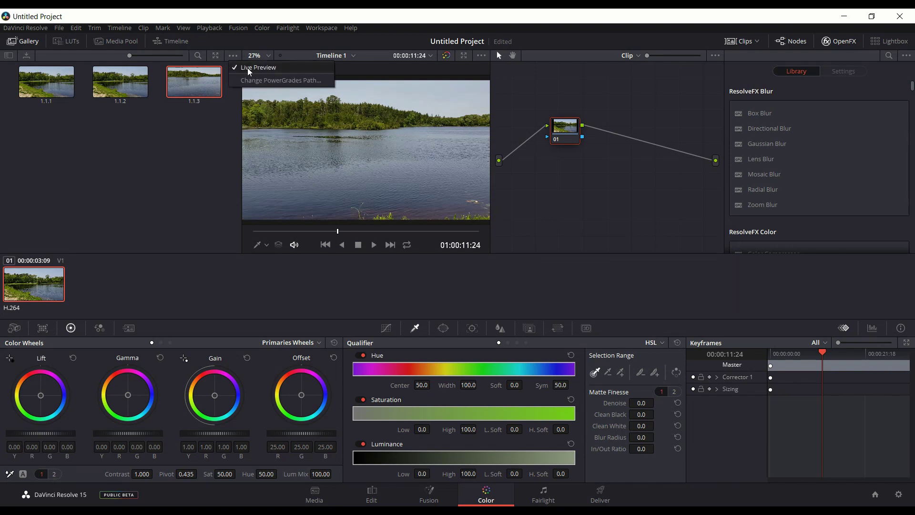
pyautogui.click(249, 68)
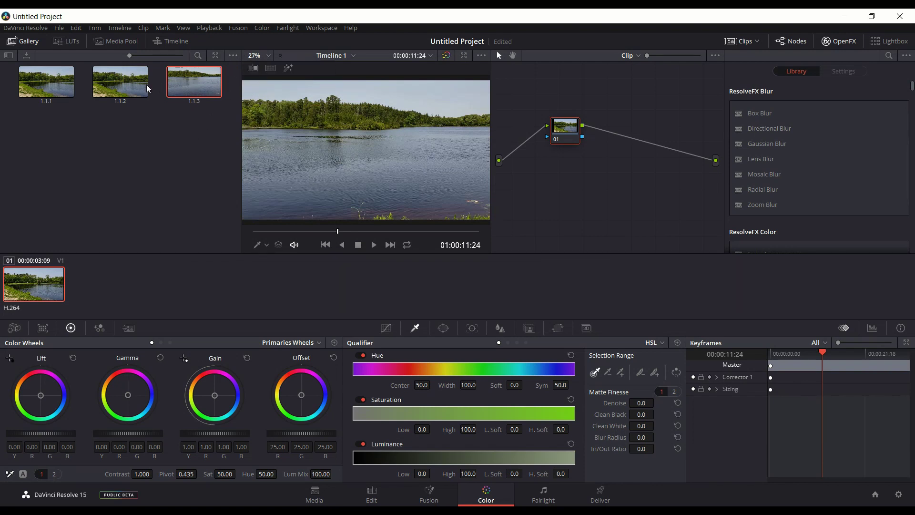
# - Select each of the three gallery stills to check them without live preview, and toggle the gallery's live preview option again
pyautogui.click(42, 87)
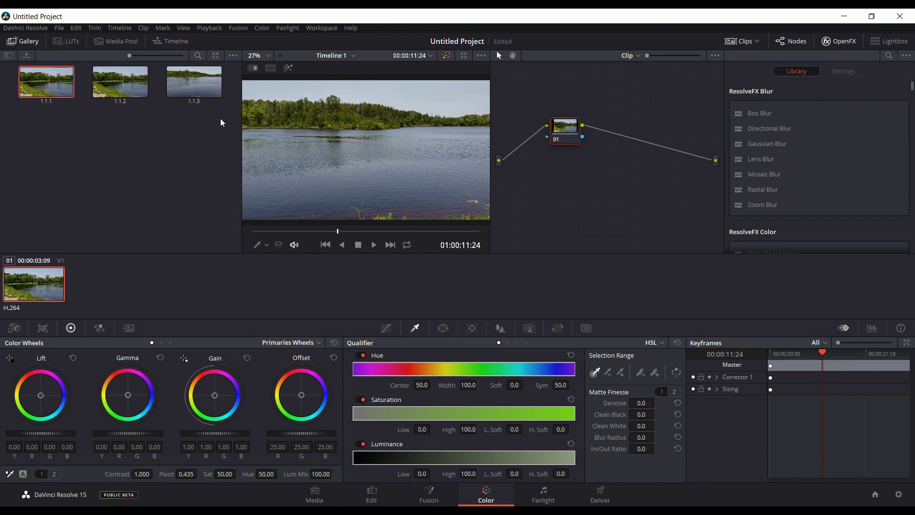
pyautogui.click(121, 77)
pyautogui.click(195, 92)
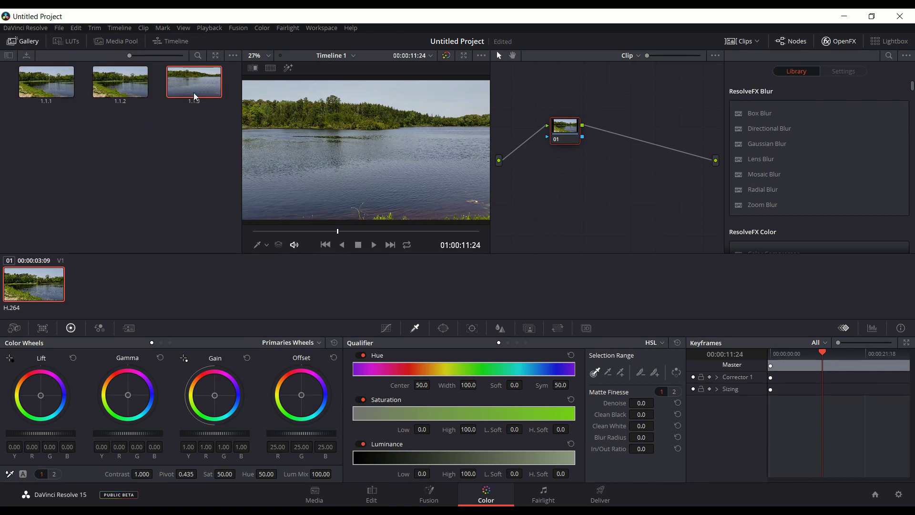
pyautogui.click(233, 56)
pyautogui.click(245, 71)
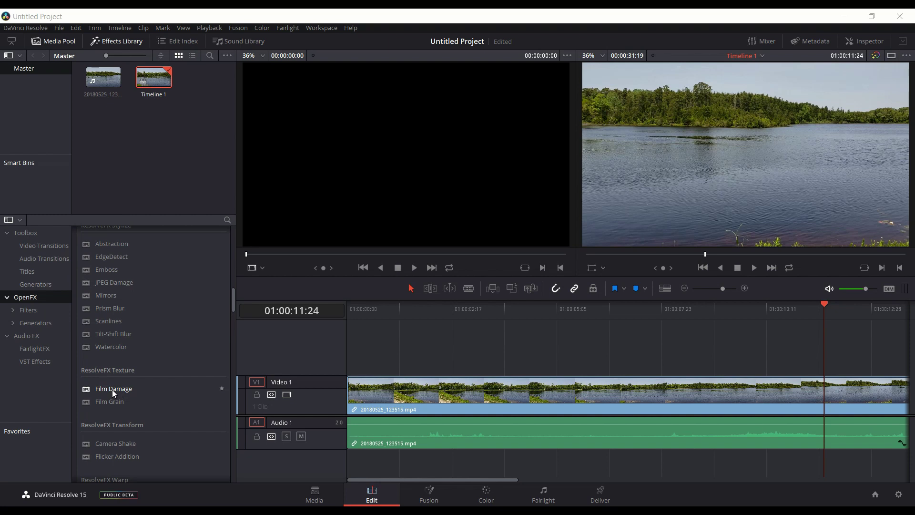
# - On the Edit page, apply the Film Damage effect to the Video 1 clip and show its OpenFX settings in the Inspector
pyautogui.moveTo(112, 390); pyautogui.dragTo(388, 393)
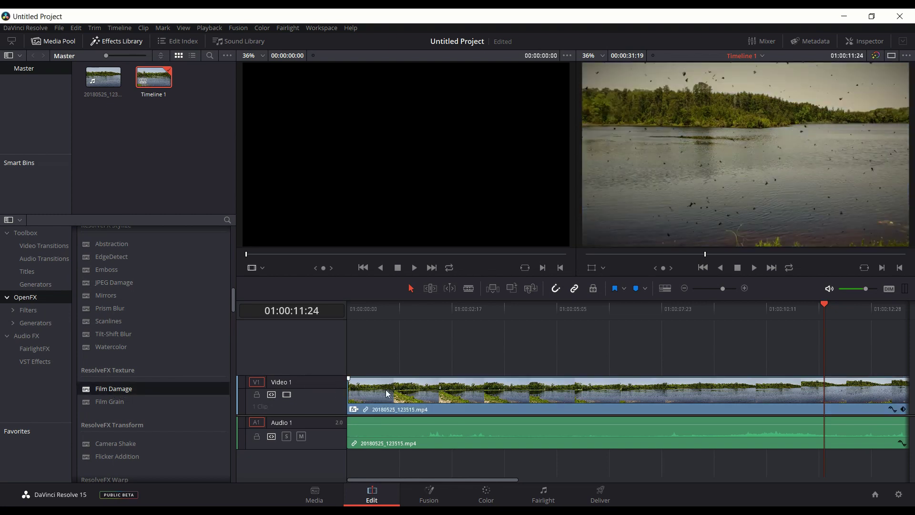
pyautogui.click(867, 42)
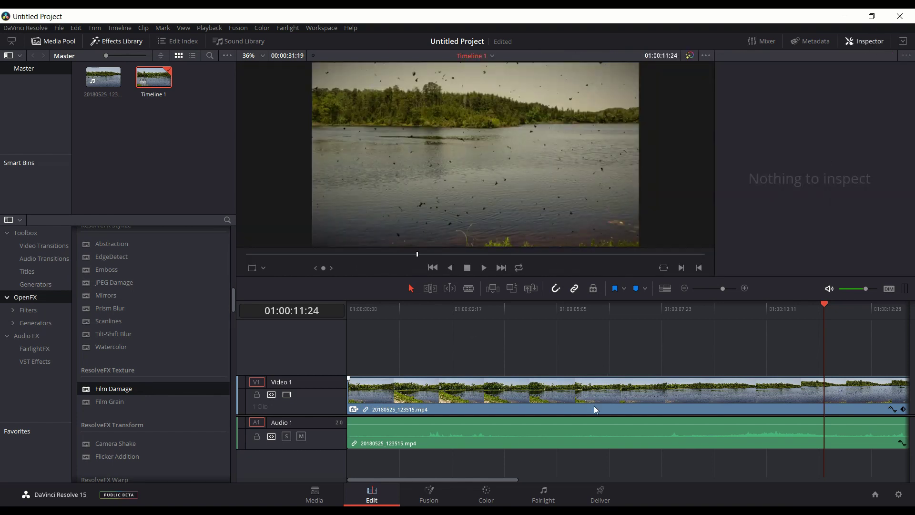
pyautogui.click(366, 396)
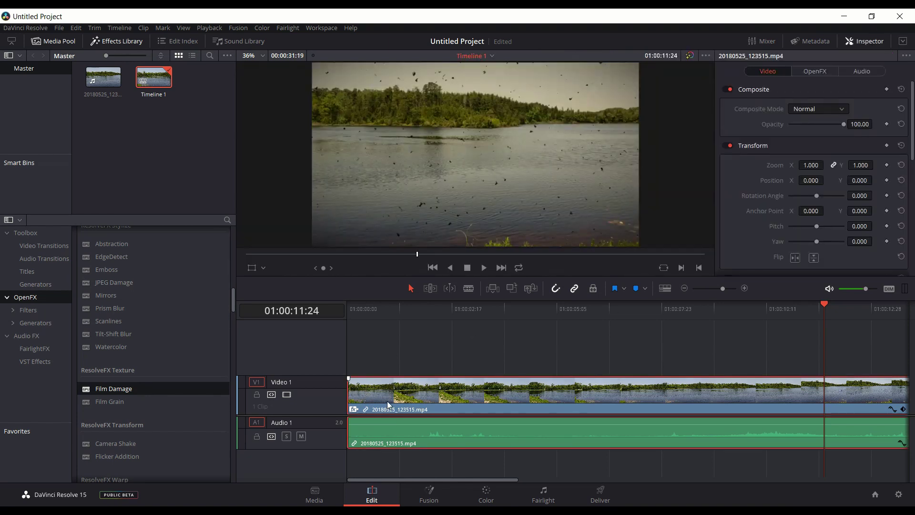
pyautogui.click(819, 72)
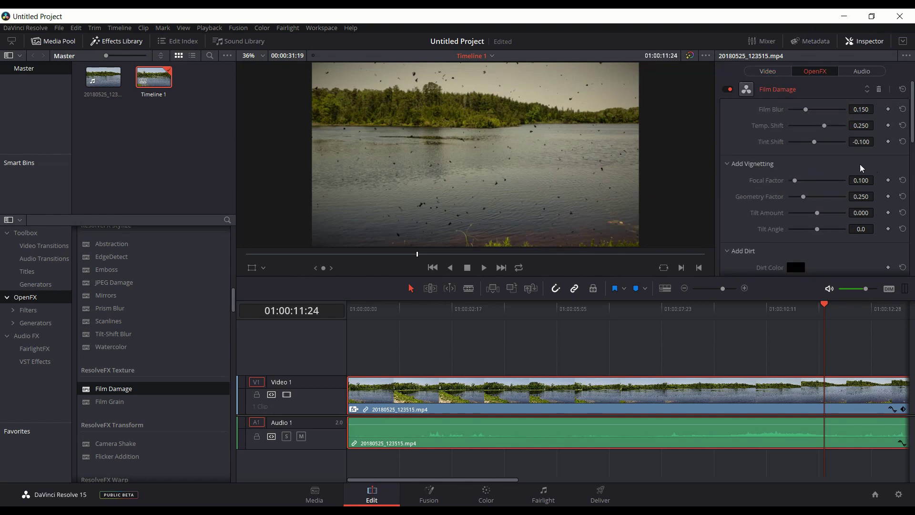
# - Examine the Film Damage vignetting, dirt, scratch and blend settings, with the playhead moved to 01:00:05:02 to view the effect on the clip
pyautogui.scroll(-10, 758, 199)
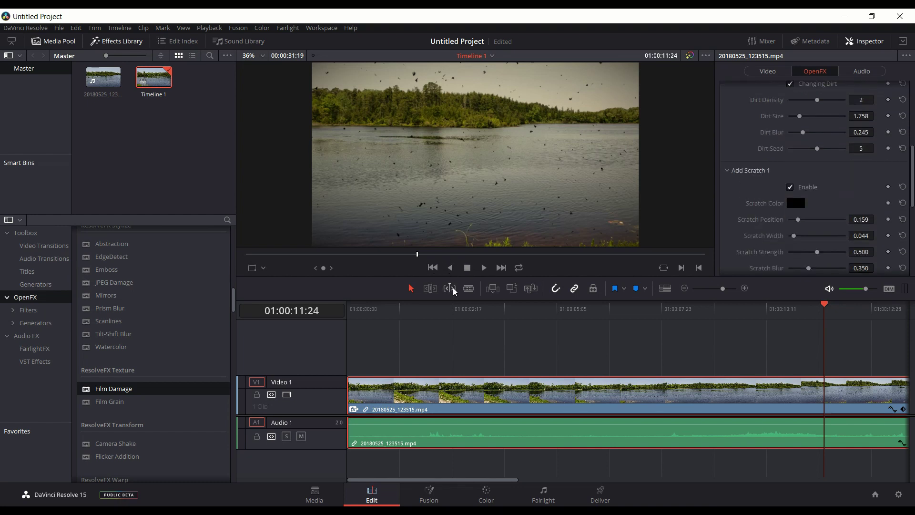
pyautogui.moveTo(426, 310); pyautogui.dragTo(550, 315)
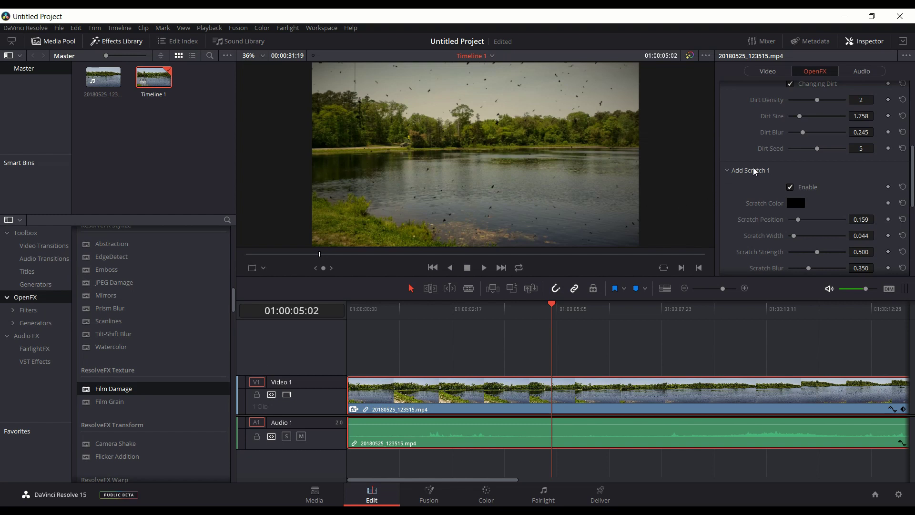
pyautogui.click(730, 170)
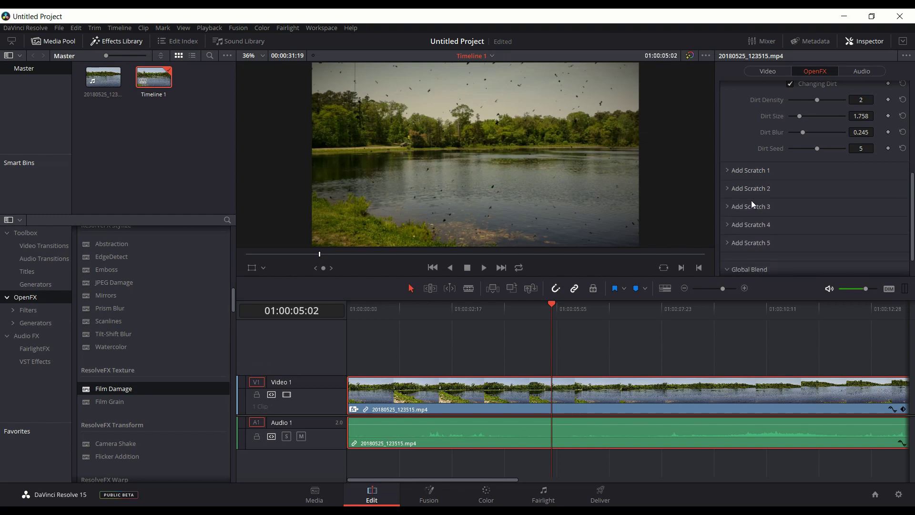
pyautogui.scroll(-2, 758, 224)
pyautogui.click(729, 192)
pyautogui.scroll(-2, 765, 226)
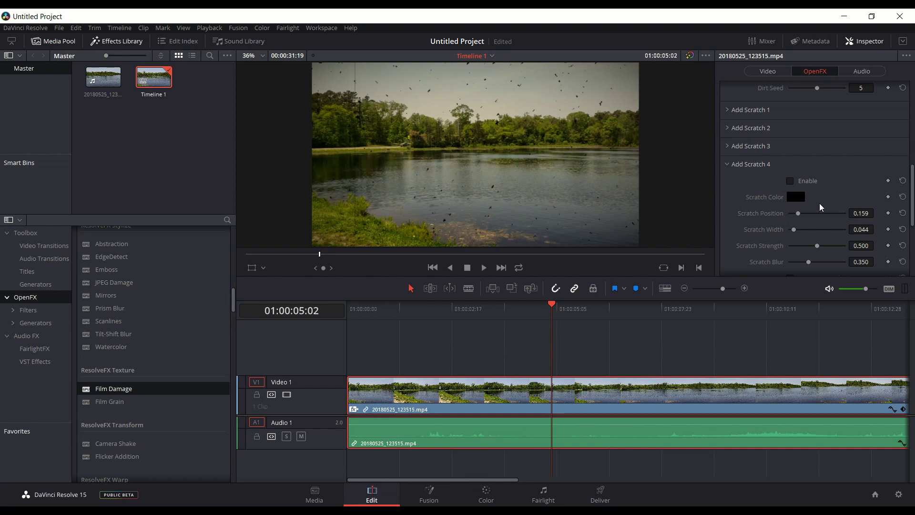
pyautogui.click(729, 166)
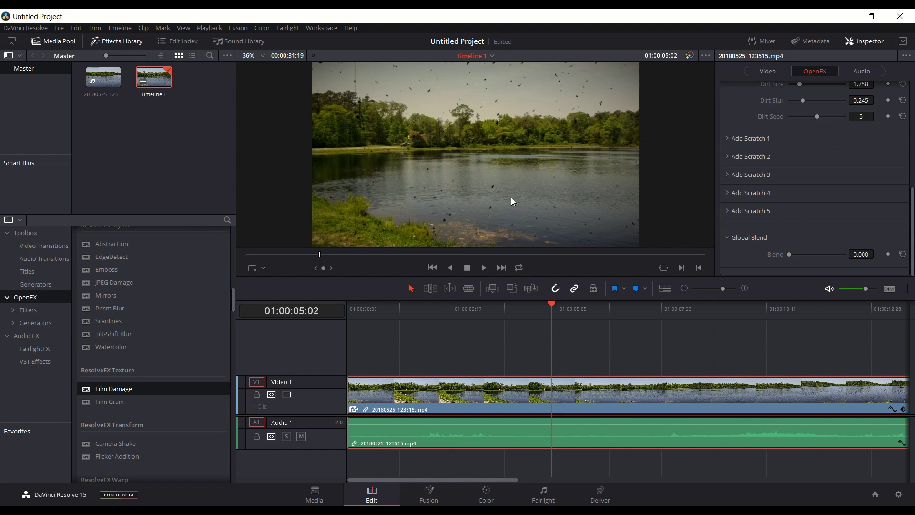
pyautogui.scroll(3, 763, 199)
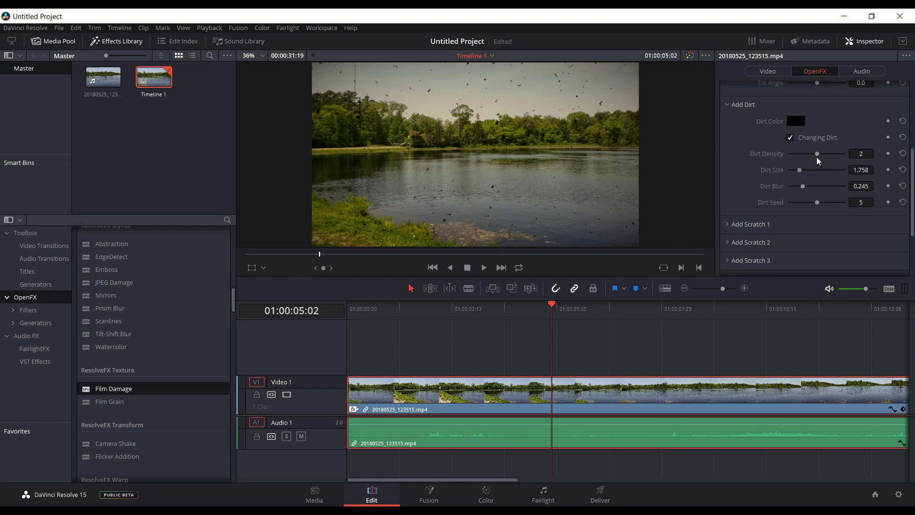
pyautogui.scroll(2, 777, 210)
pyautogui.scroll(2, 779, 208)
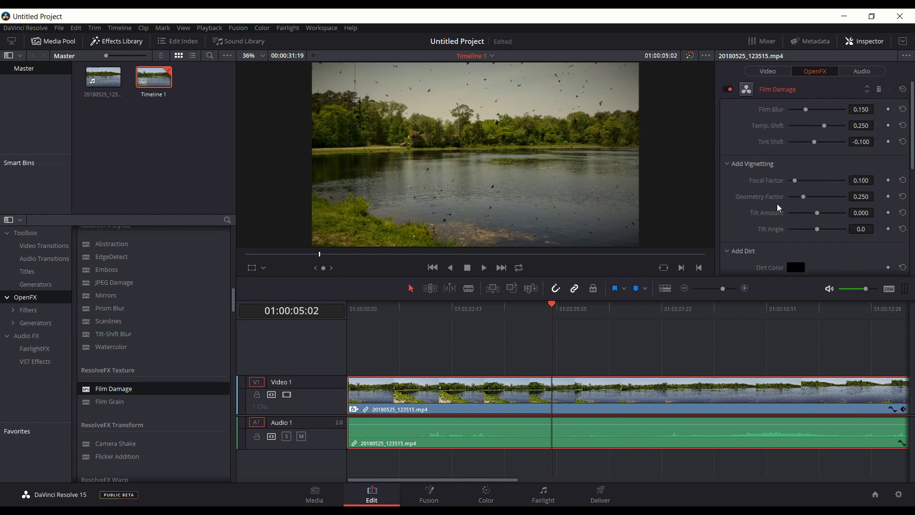